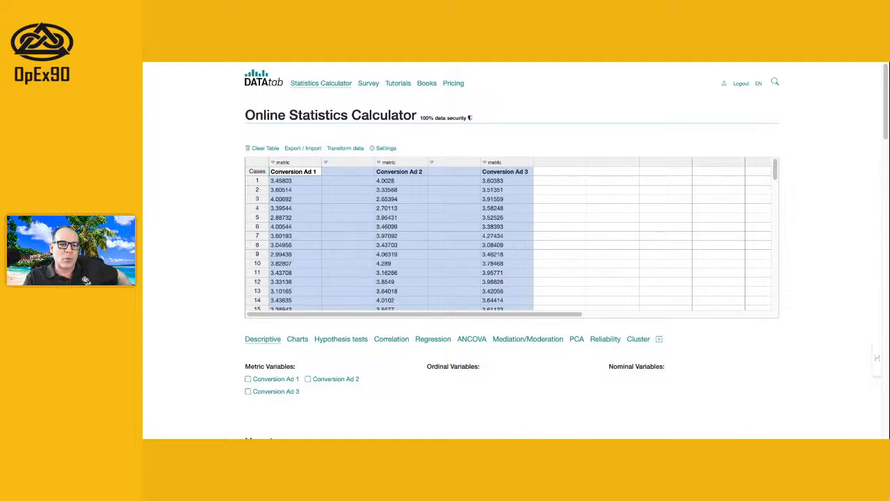
Step: Check the Conversion Ad 1 variable settings and keep its level of measurement as Metric
click(293, 165)
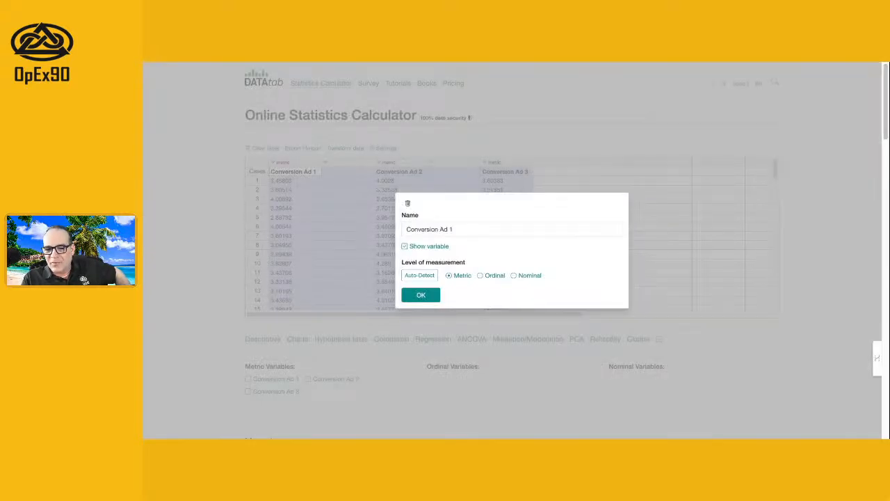
click(417, 297)
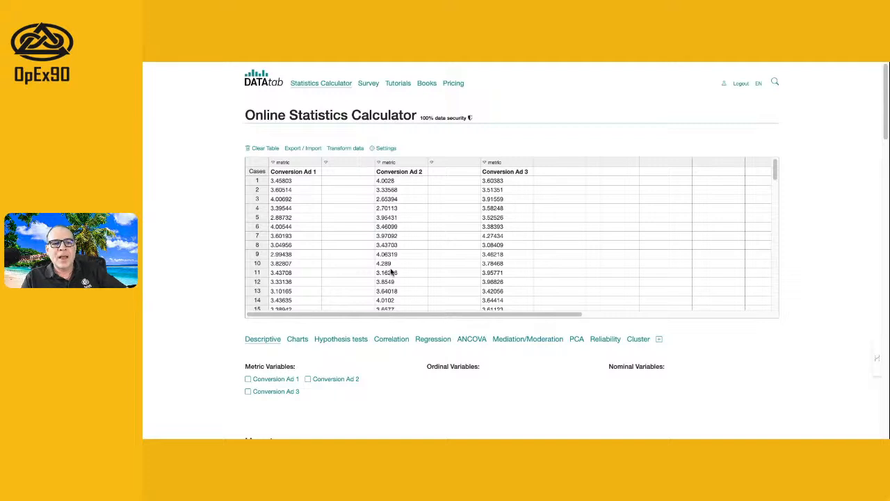
Step: Look at the table's export and import options and its data transformation options, closing each without making changes
click(303, 149)
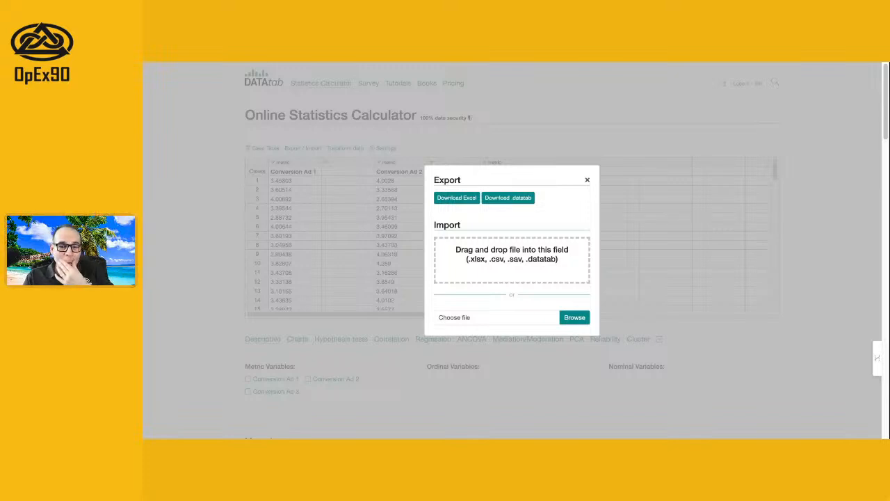
click(587, 180)
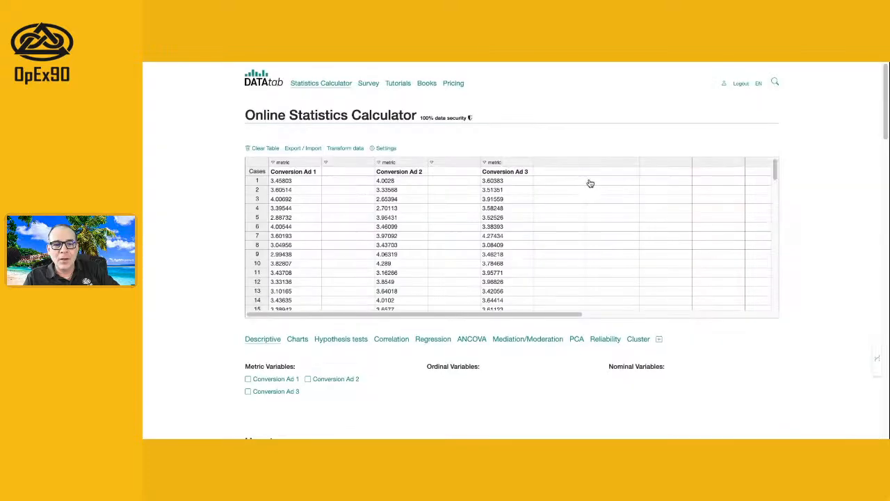
click(346, 148)
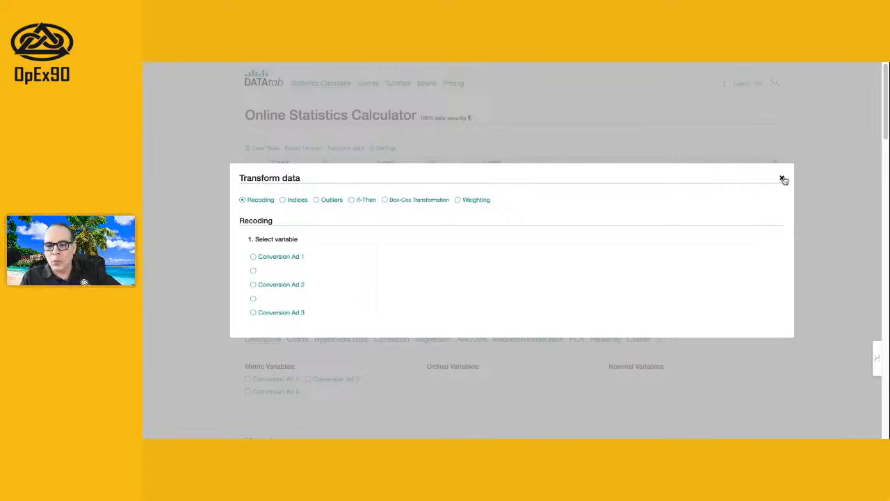
click(783, 180)
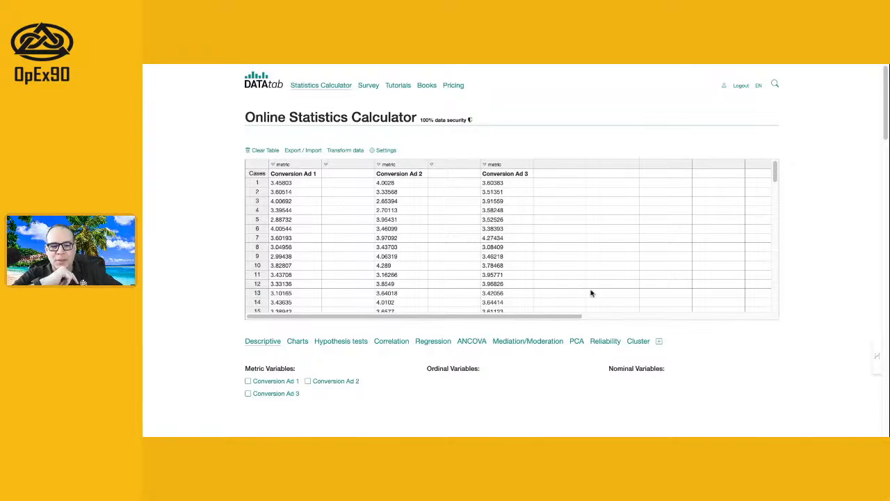
Step: Calculate descriptive statistics for Conversion Ad 1, adding median, mode, variance, interquartile range, number of valid values and 95% confidence interval for the mean
scroll(632, 366, down, 1)
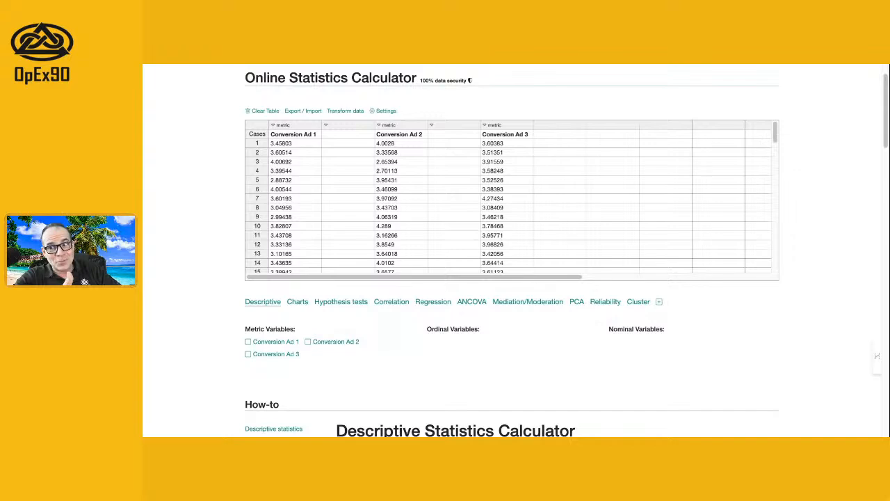
scroll(228, 310, down, 2)
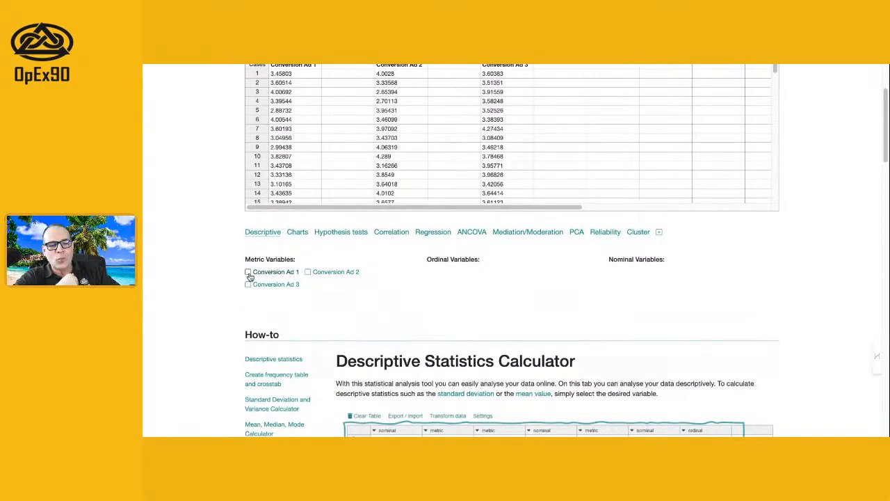
click(248, 272)
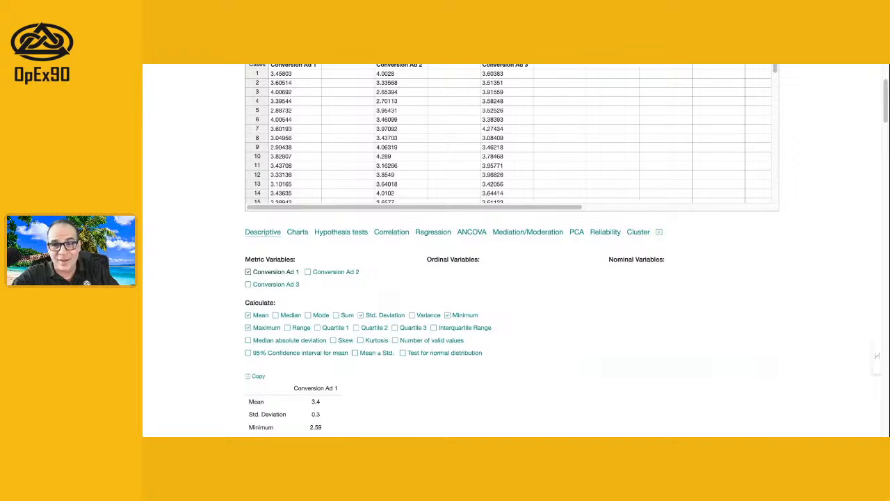
click(276, 315)
click(309, 315)
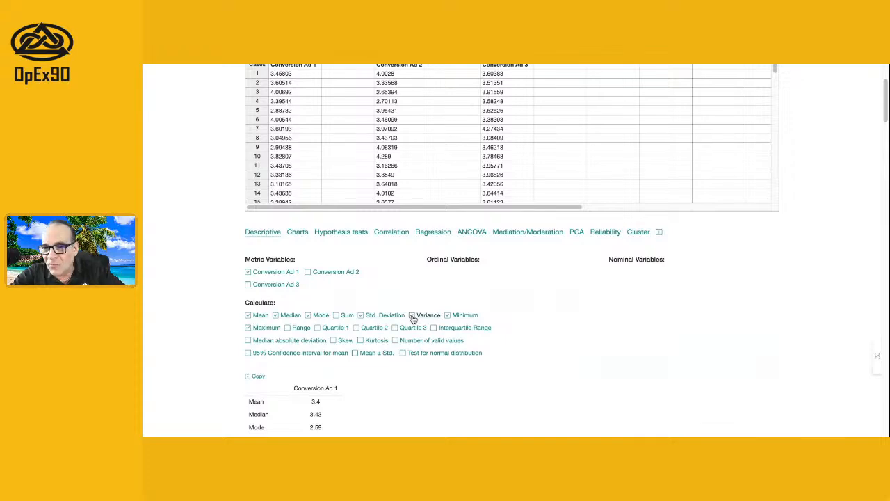
click(412, 317)
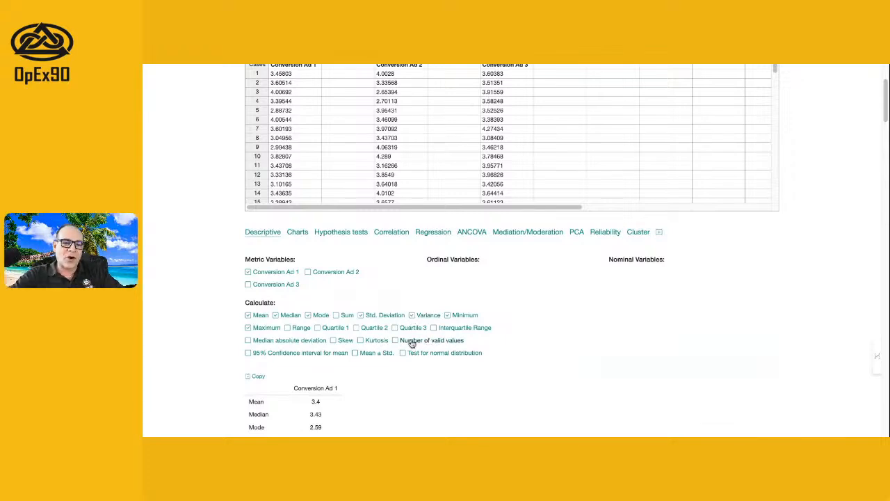
click(438, 327)
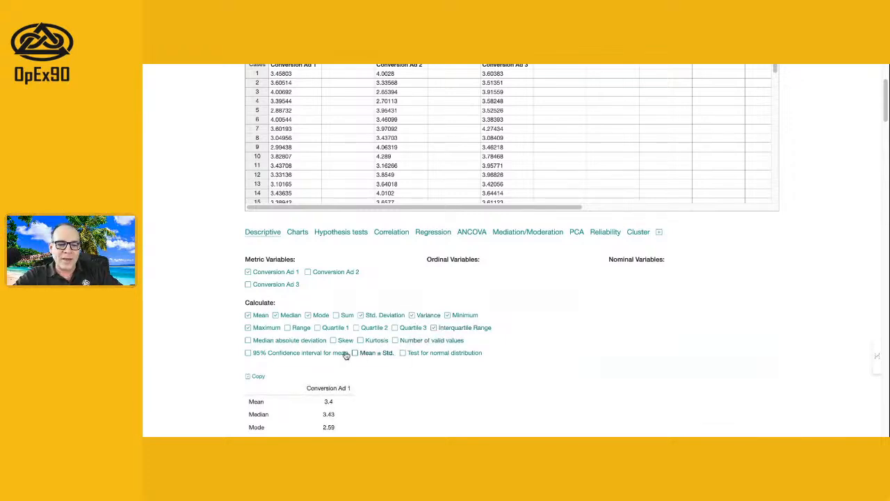
click(395, 340)
click(249, 353)
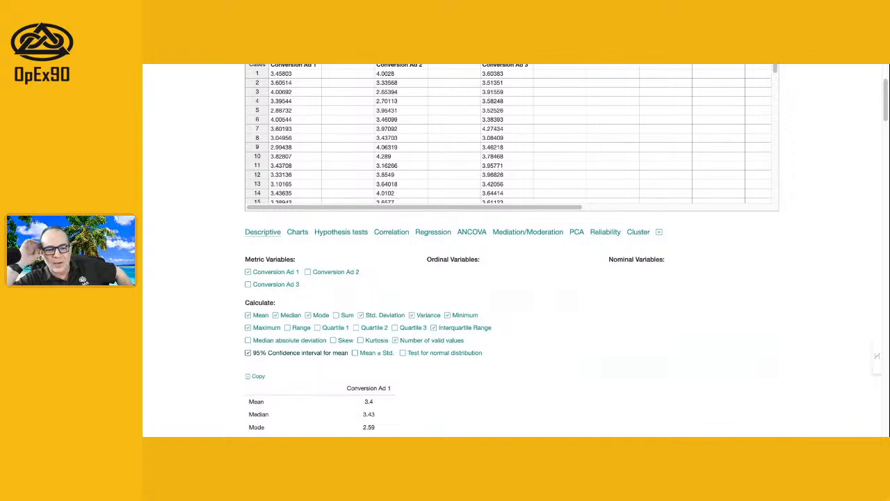
Step: Add the test for normal distribution of Conversion Ad 1 and view its test table, histogram and quantile-quantile plot
click(403, 353)
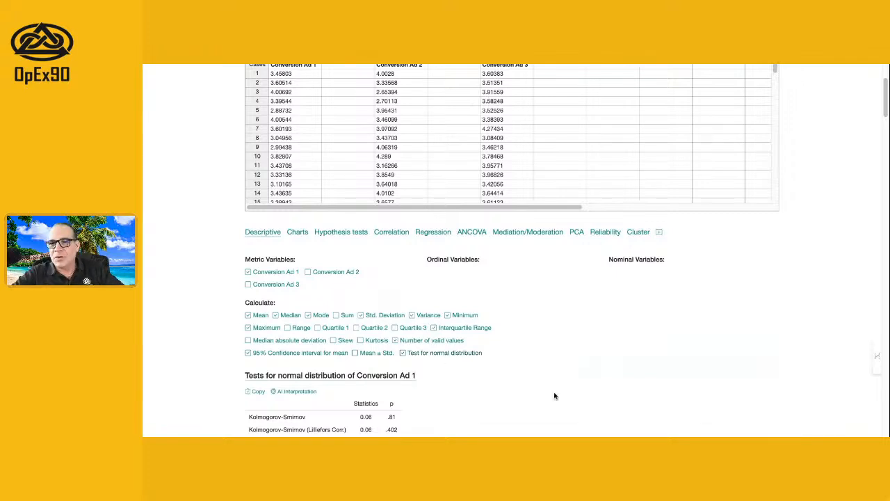
scroll(539, 389, down, 3)
scroll(524, 329, down, 1)
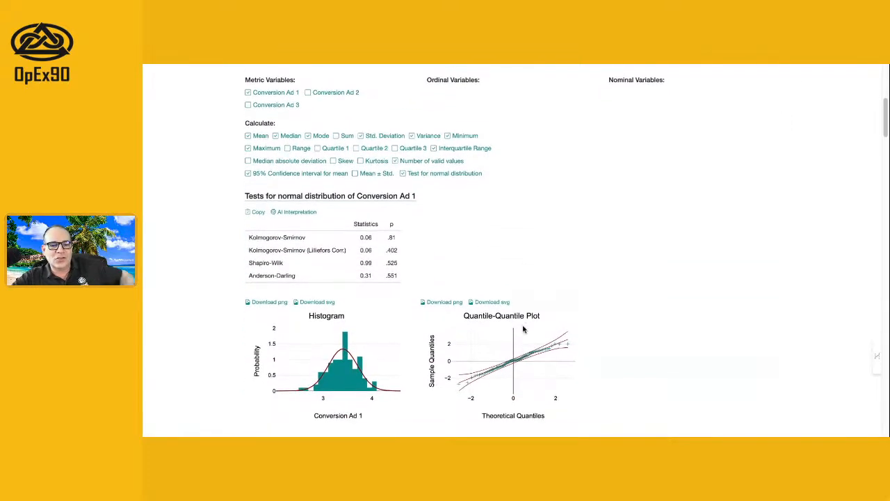
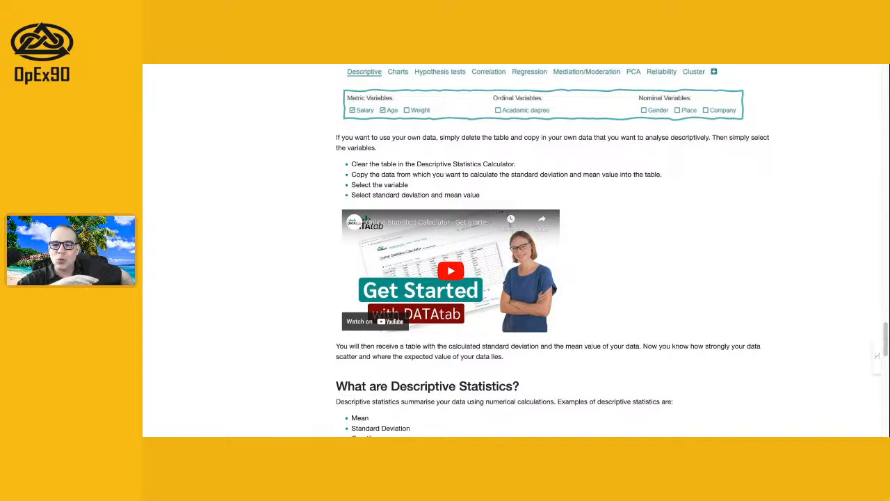
Step: Skim the how-to guide on descriptive statistics through to the variance and median calculator sections
scroll(329, 307, down, 3)
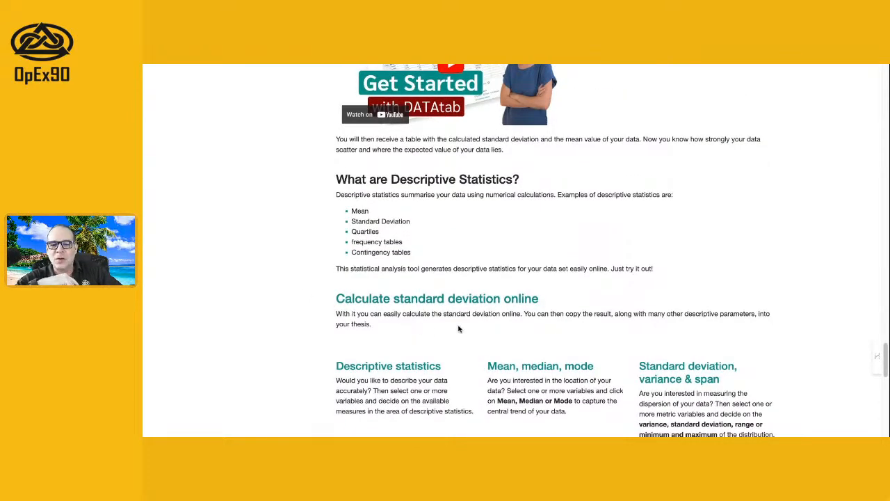
scroll(517, 328, down, 3)
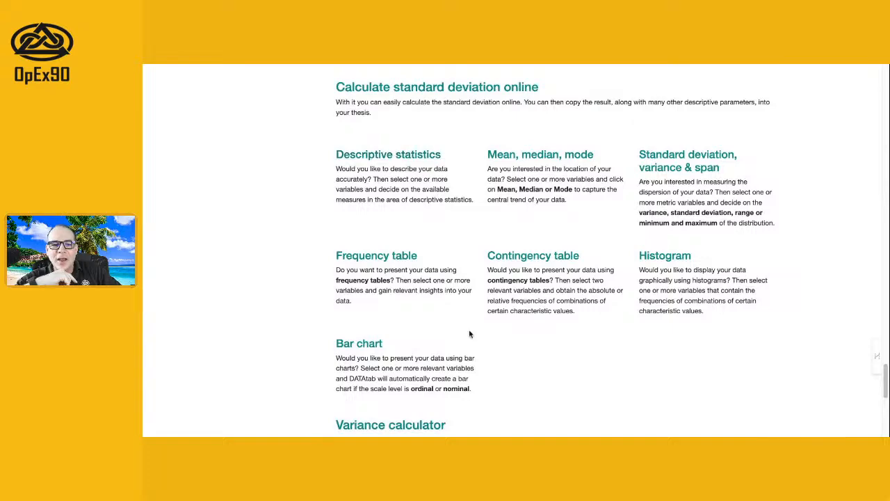
scroll(456, 278, down, 4)
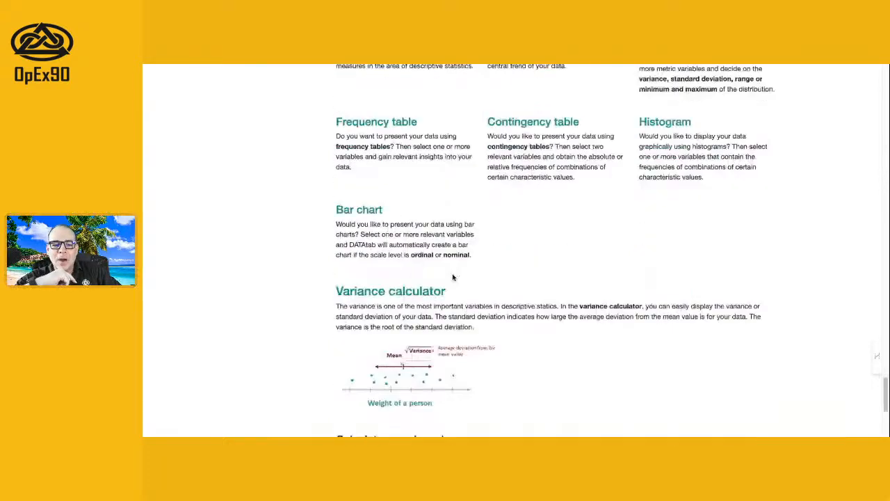
scroll(452, 277, down, 1)
scroll(453, 277, up, 12)
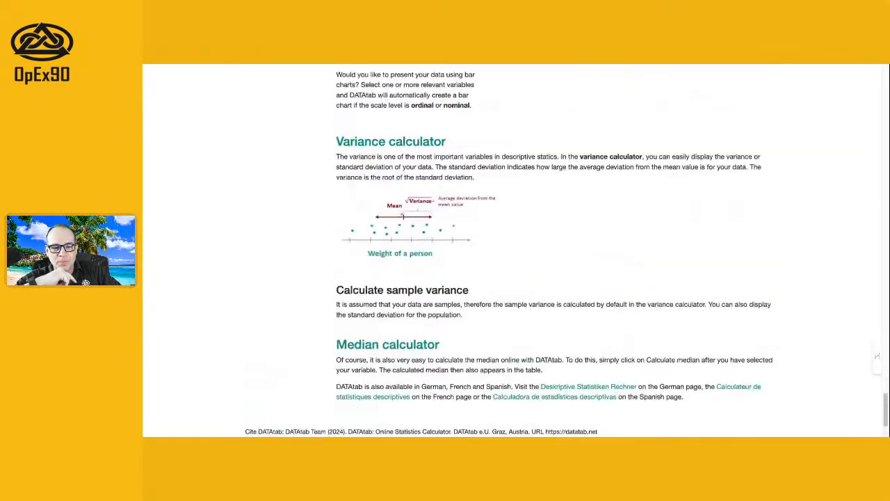
scroll(439, 277, up, 15)
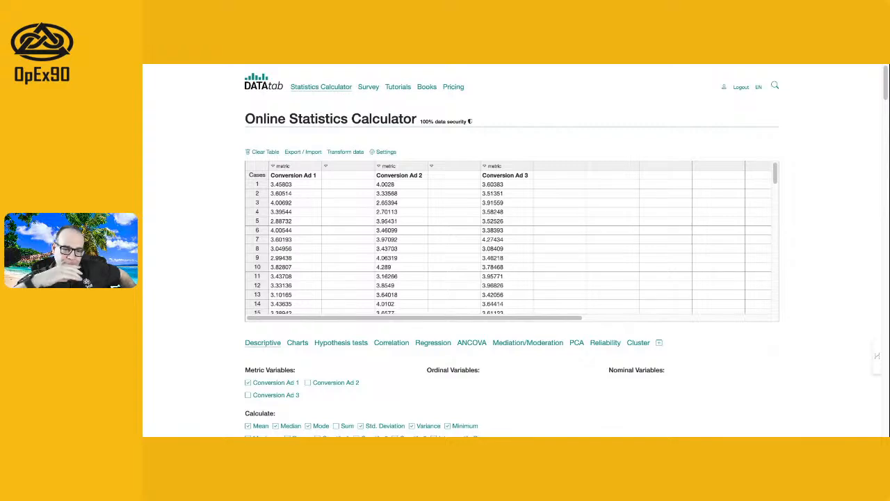
Step: Create charts for Conversion Ad 1 and look through the histogram, box, violin and raincloud plots
click(299, 345)
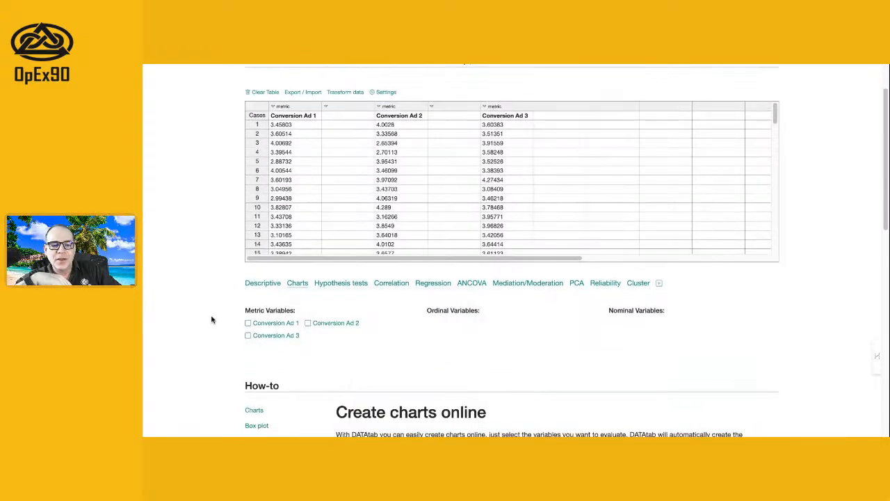
scroll(208, 310, down, 2)
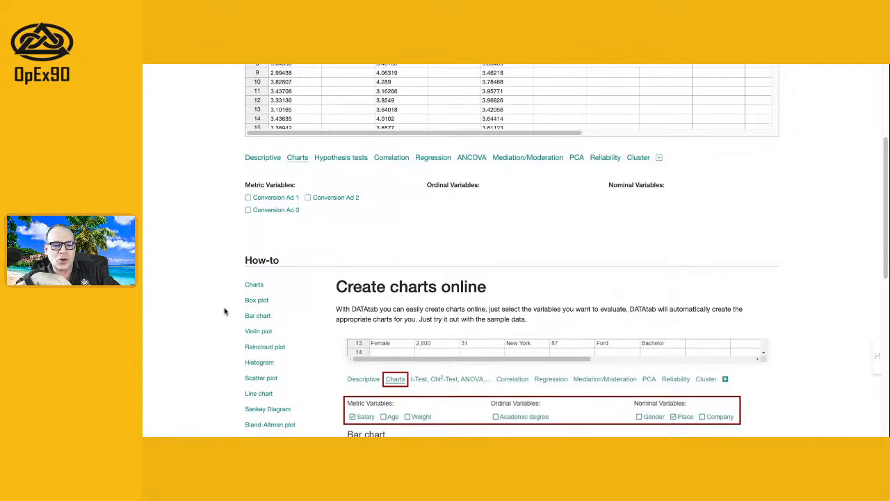
scroll(217, 331, down, 2)
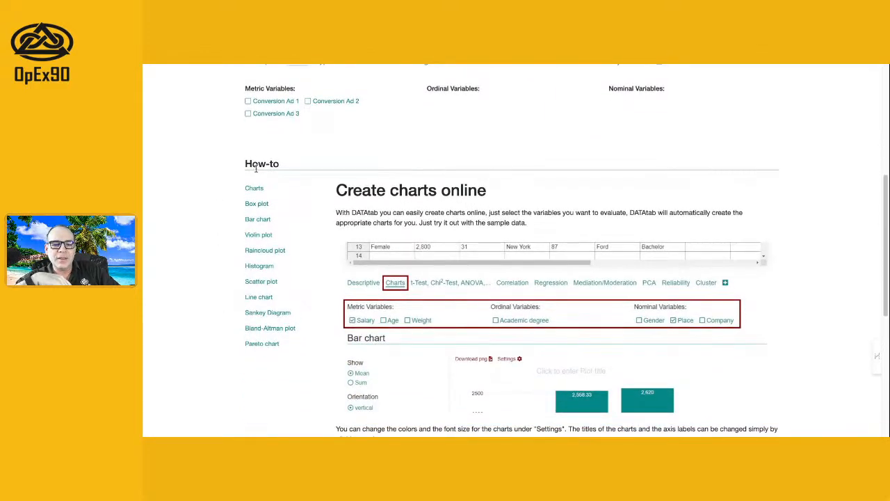
click(248, 102)
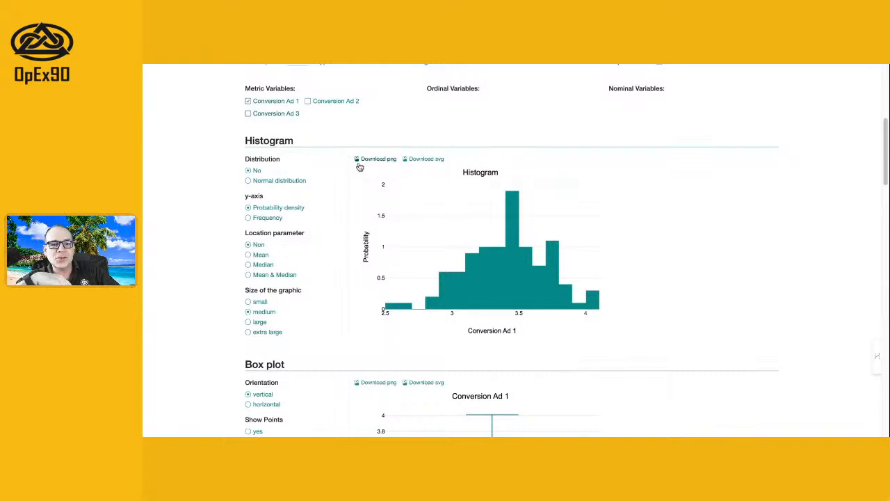
scroll(390, 234, down, 6)
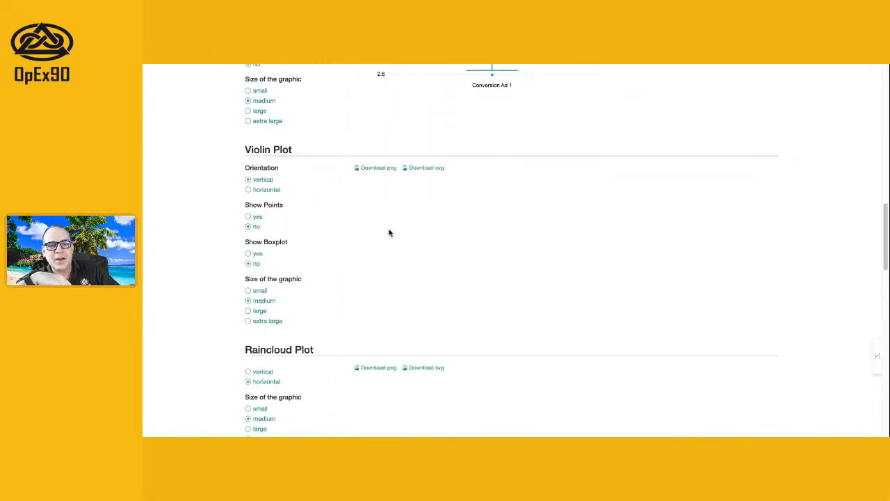
scroll(390, 233, down, 2)
scroll(399, 272, down, 2)
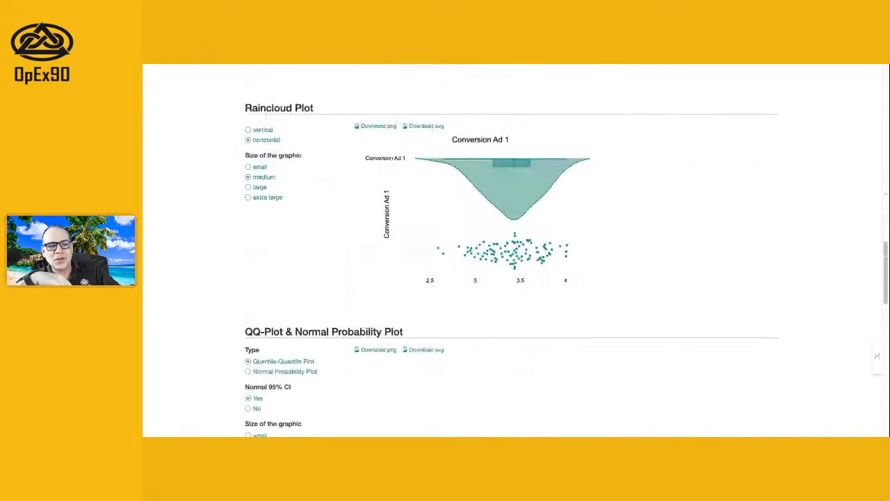
scroll(399, 272, up, 5)
scroll(399, 272, up, 4)
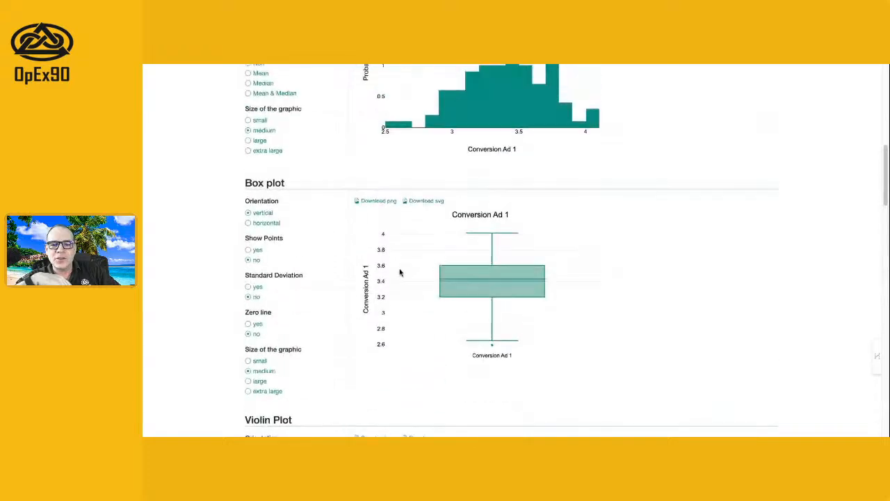
scroll(515, 251, up, 1)
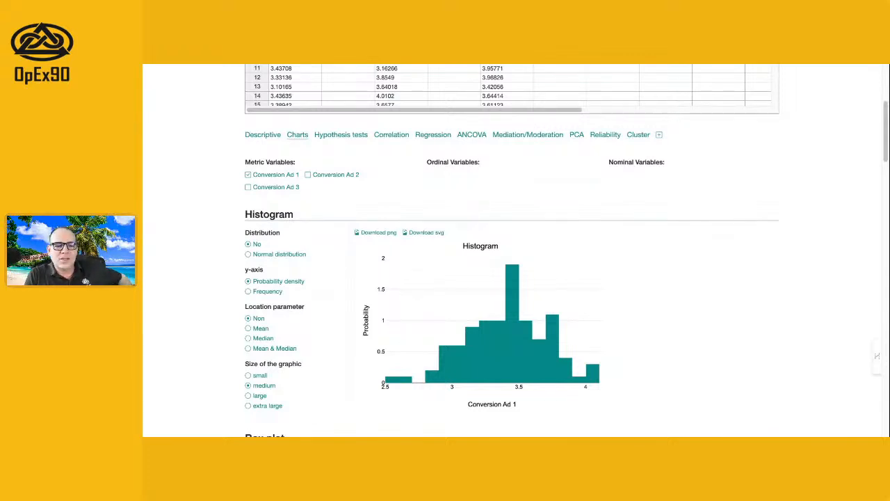
Step: Overlay a normal distribution curve on the Conversion Ad 1 histogram, with probability density on the y-axis
click(249, 292)
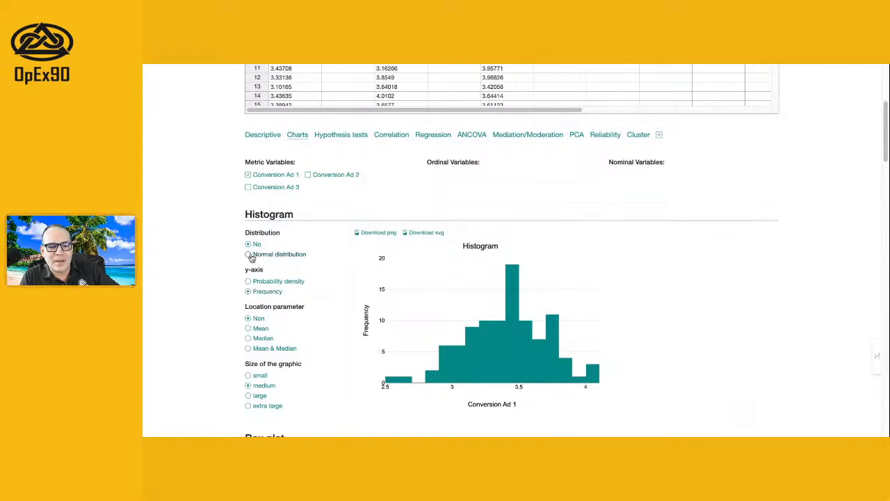
click(248, 281)
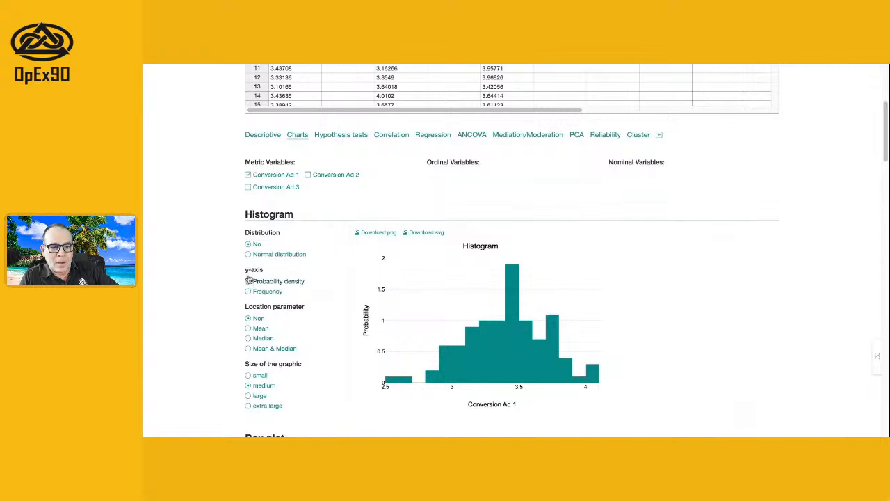
click(249, 254)
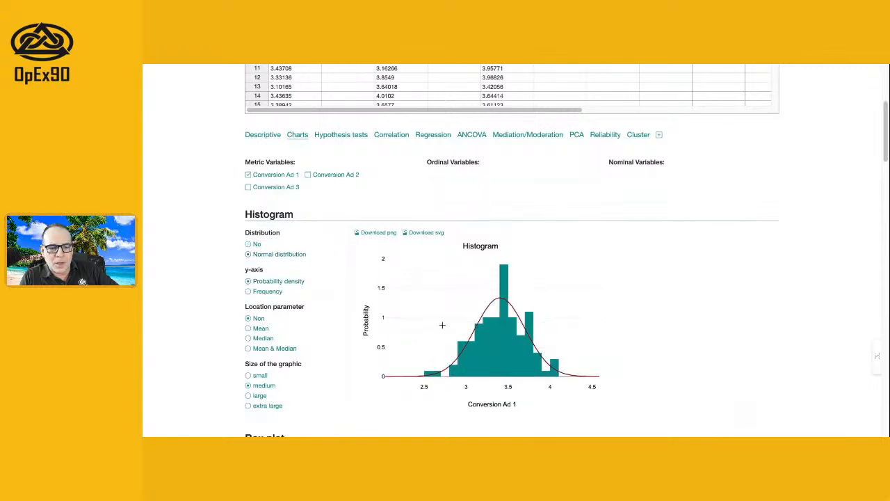
scroll(452, 325, down, 1)
scroll(452, 325, down, 3)
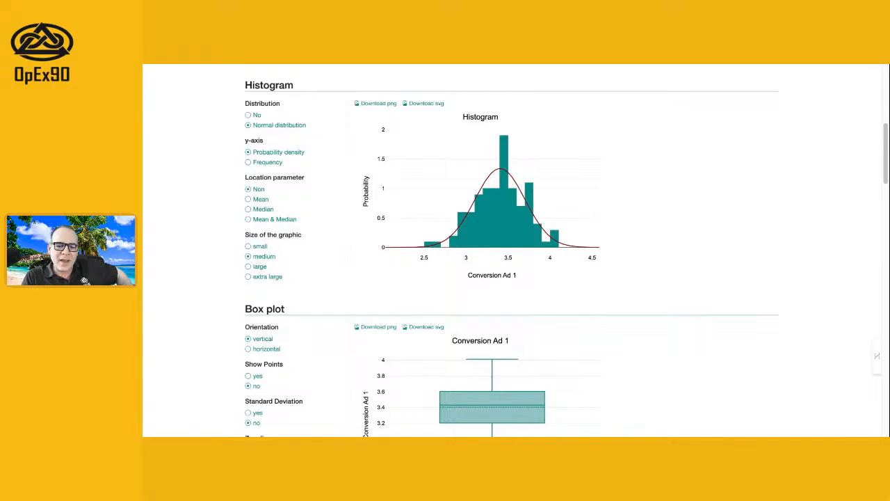
Step: Return to the descriptive statistics and select Conversion Ad 1 as the variable to analyse
scroll(452, 325, up, 10)
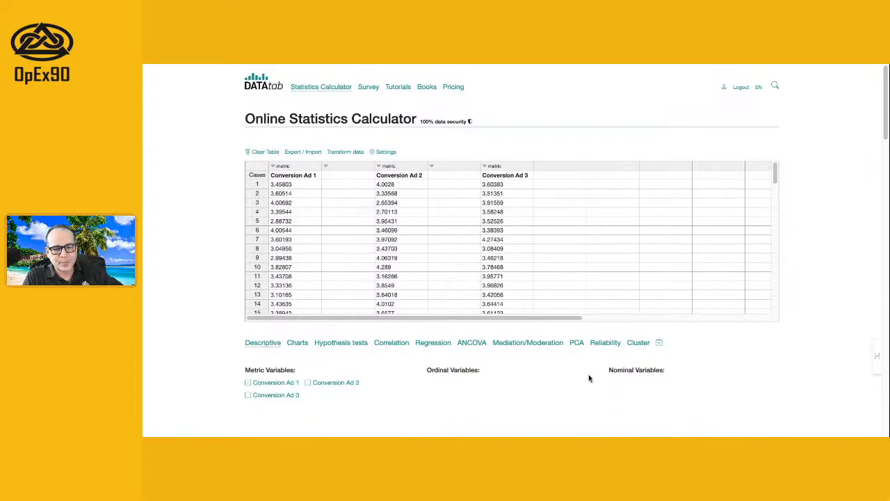
scroll(589, 377, down, 1)
click(249, 300)
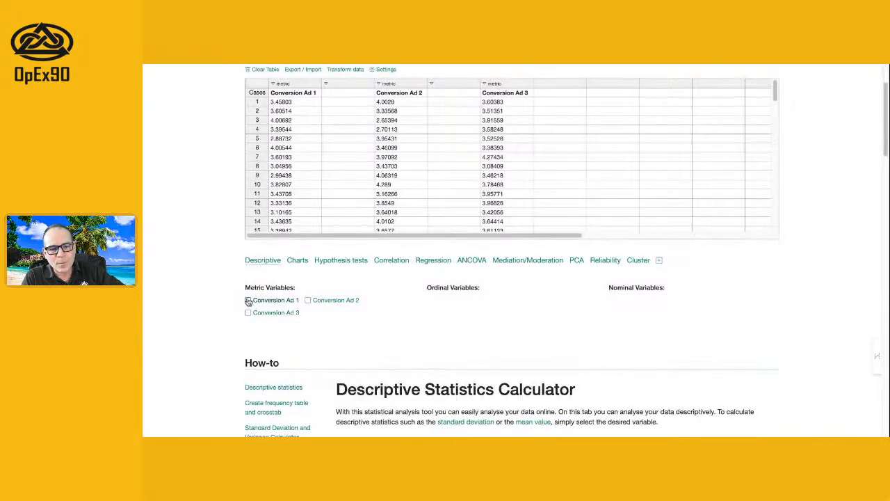
Step: Add Conversion Ad 2 to the descriptive statistics and include median, mode, interquartile range, 95% confidence interval for mean and test for normal distribution
click(307, 300)
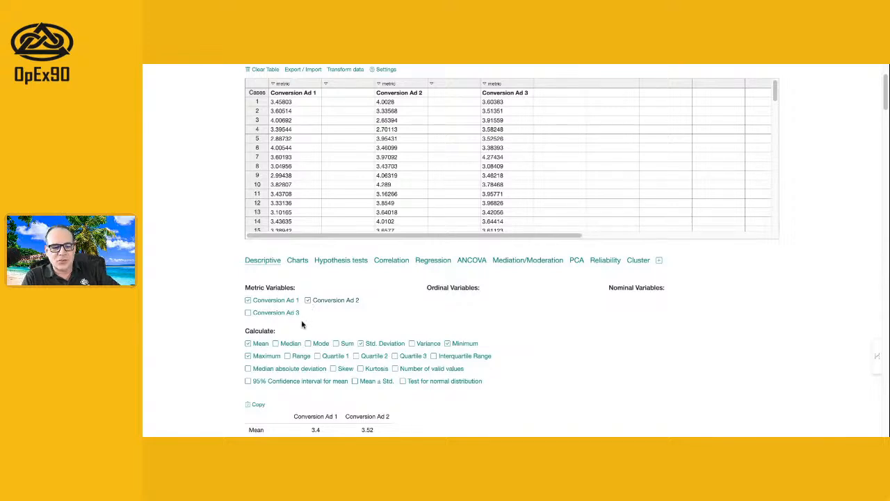
click(275, 343)
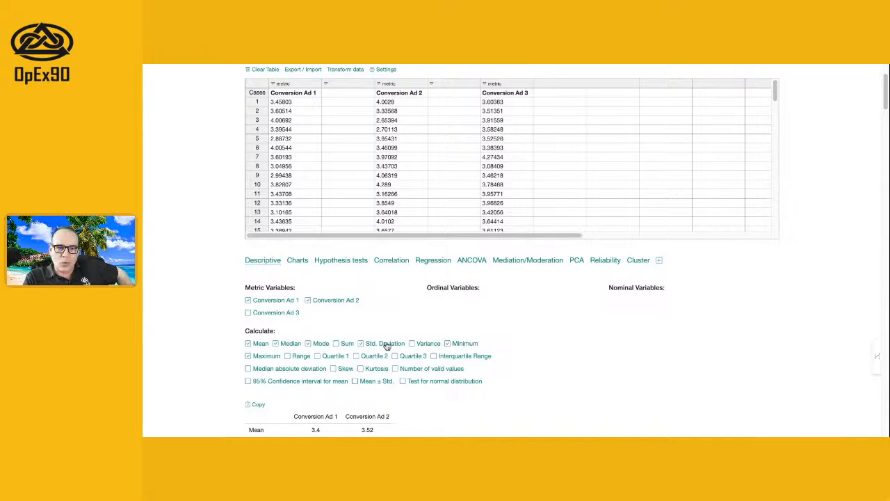
click(434, 357)
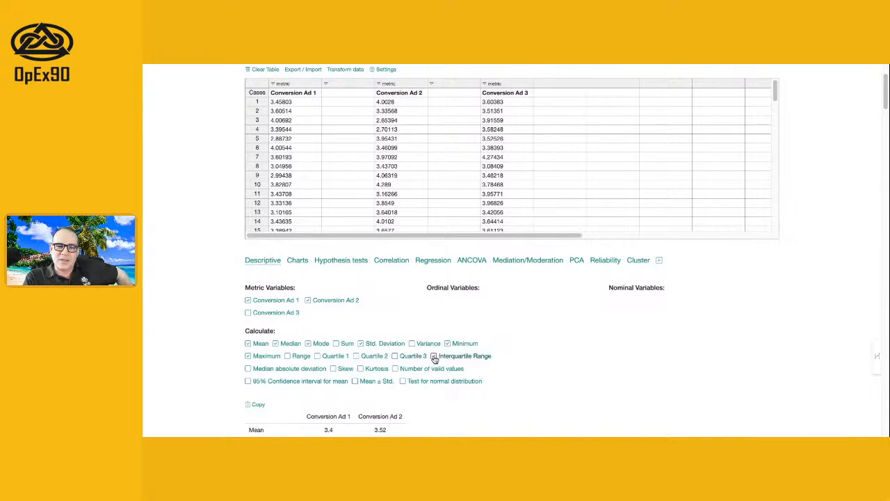
scroll(508, 369, down, 1)
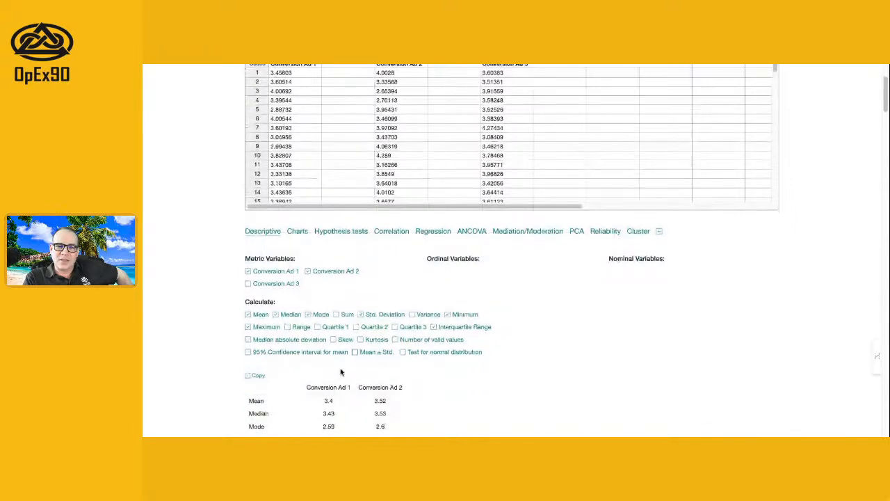
click(248, 352)
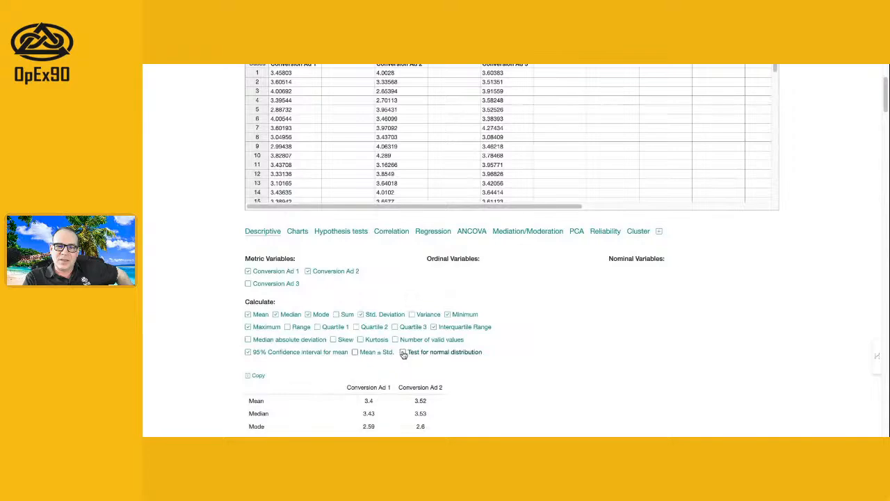
click(404, 353)
Step: Examine the normality tests, histograms and quantile-quantile plots of Conversion Ad 1 and Conversion Ad 2, and their descriptive statistics table
scroll(467, 403, down, 5)
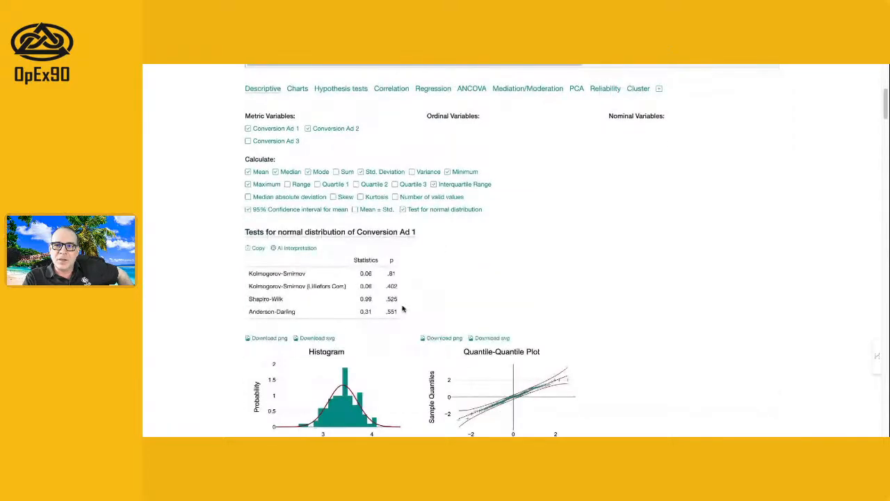
scroll(406, 295, up, 1)
scroll(406, 295, down, 1)
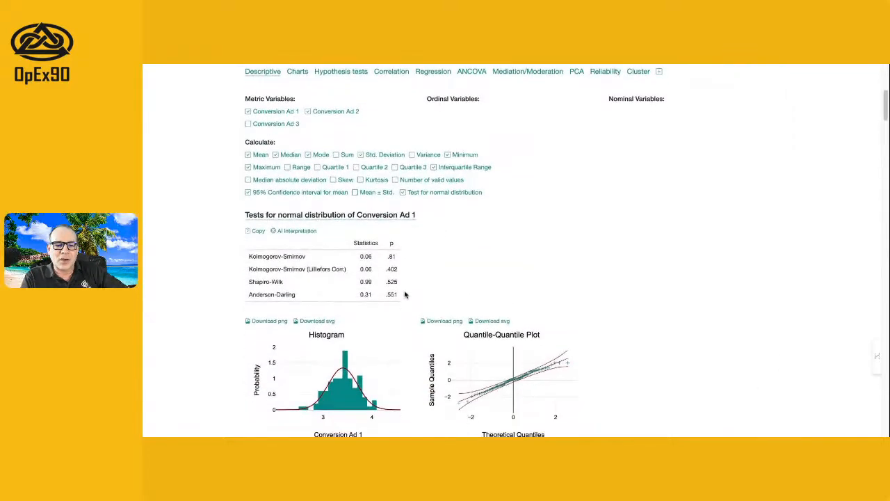
scroll(407, 296, up, 2)
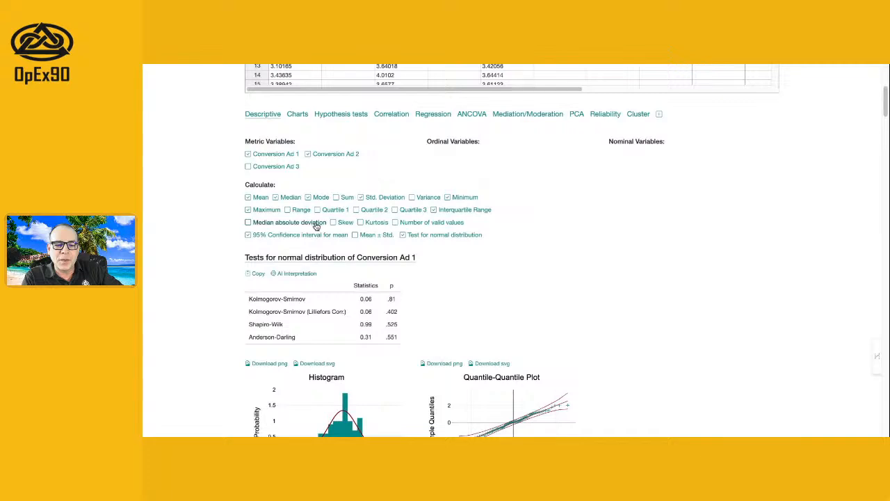
scroll(553, 332, down, 1)
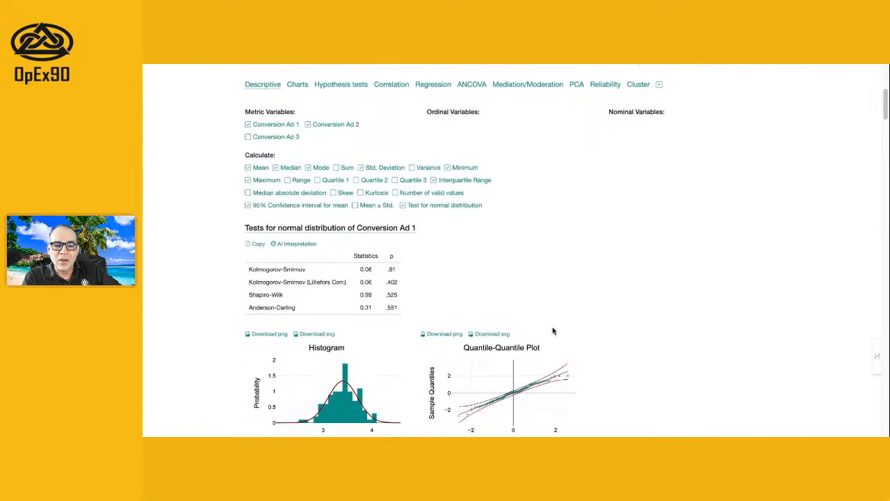
scroll(432, 330, down, 4)
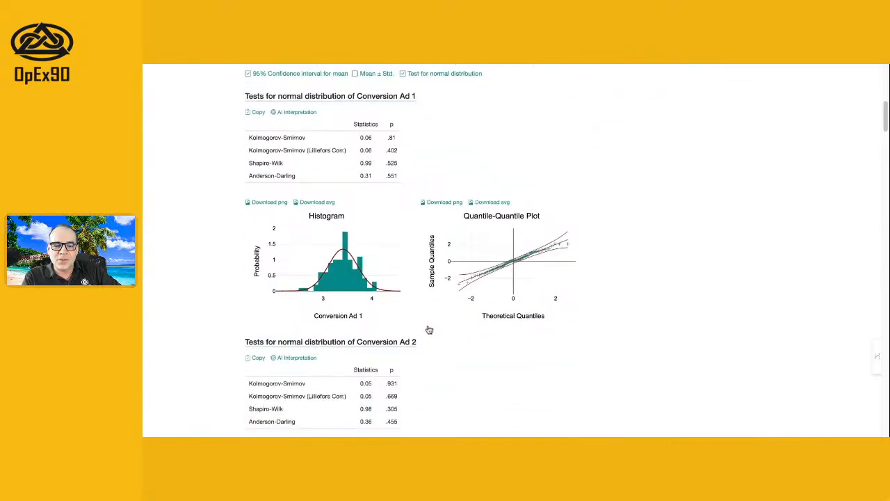
scroll(430, 330, down, 4)
scroll(426, 360, down, 9)
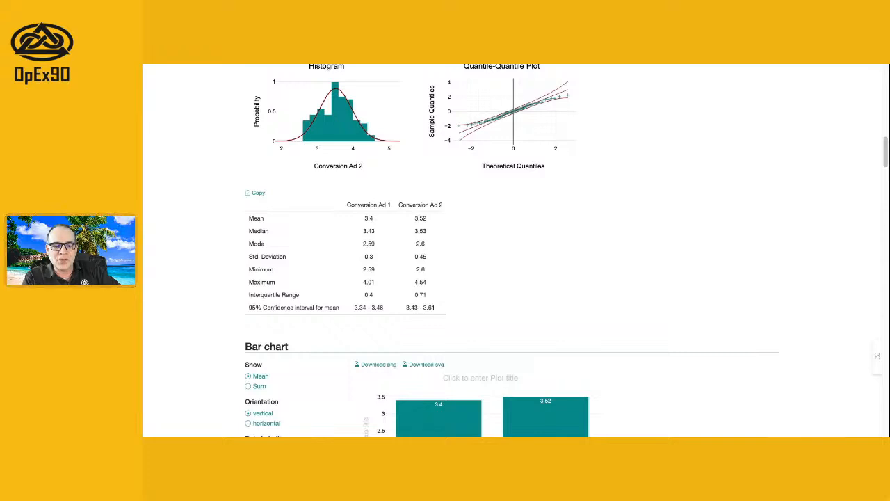
scroll(295, 315, up, 5)
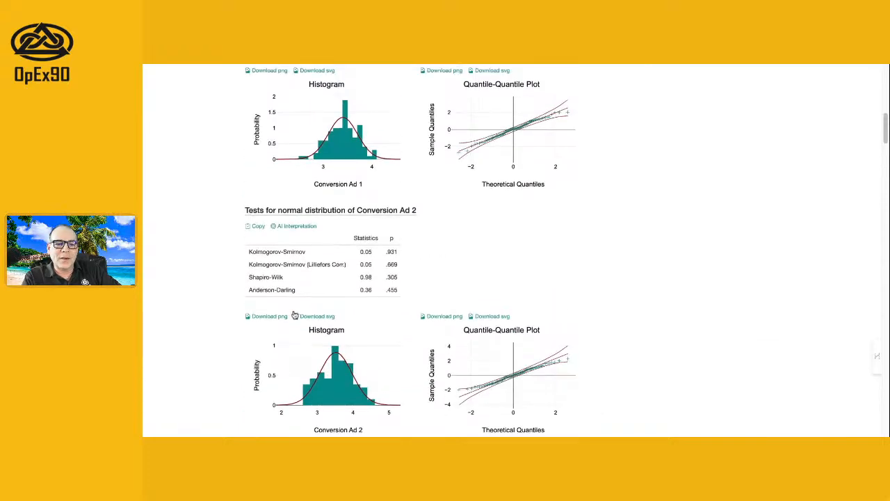
scroll(295, 315, up, 3)
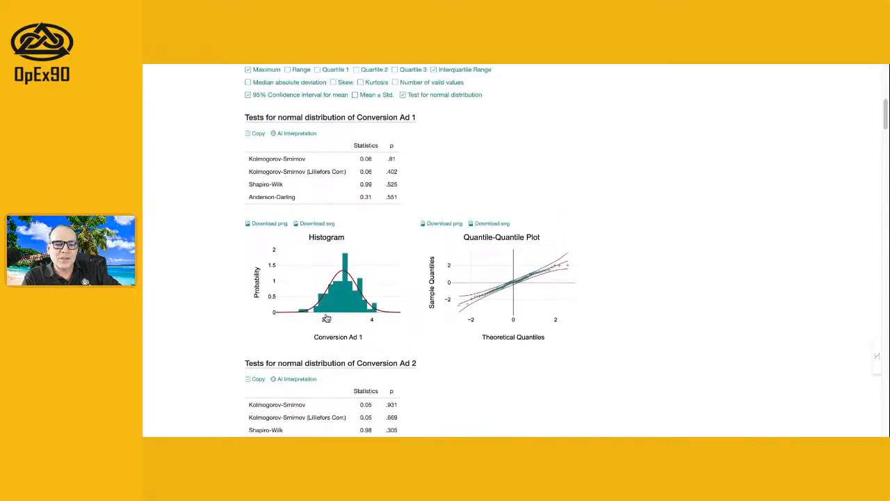
Step: Generate the AI interpretation of the normality tests for Conversion Ad 1 and read it
scroll(327, 317, up, 1)
click(297, 156)
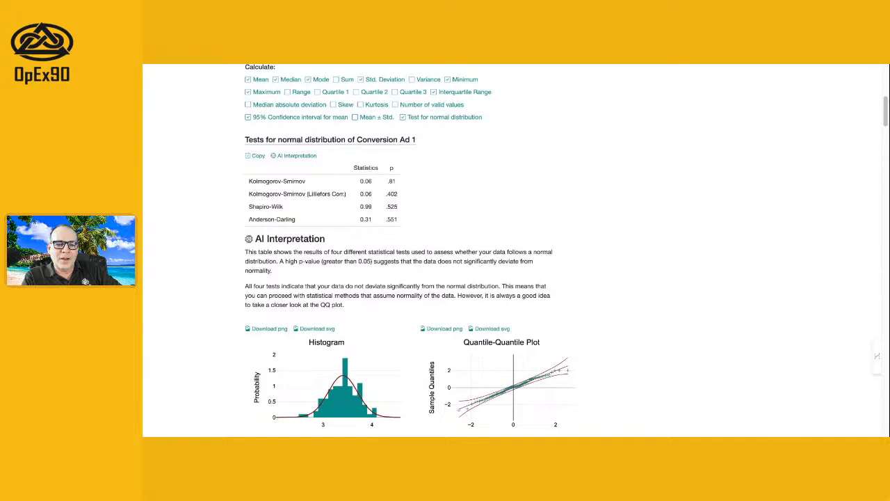
scroll(349, 257, up, 3)
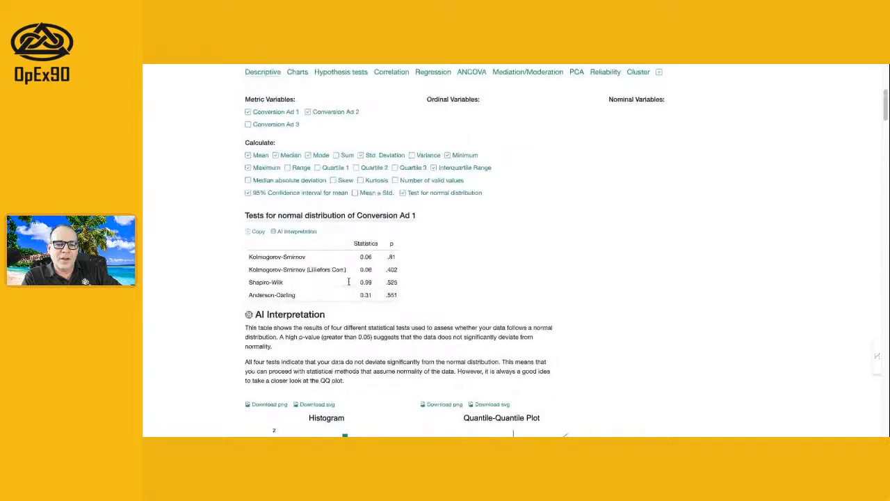
Step: Switch from the descriptive statistics to the hypothesis tests
scroll(349, 282, up, 4)
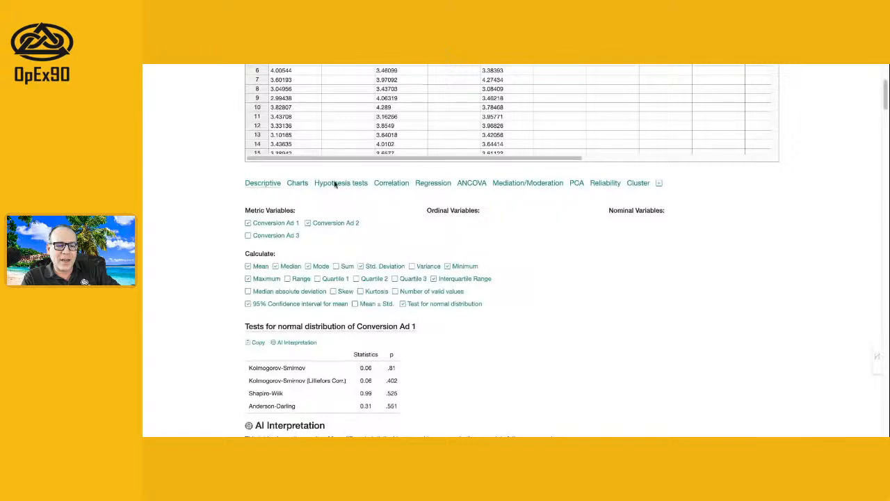
mouse_move(336, 183)
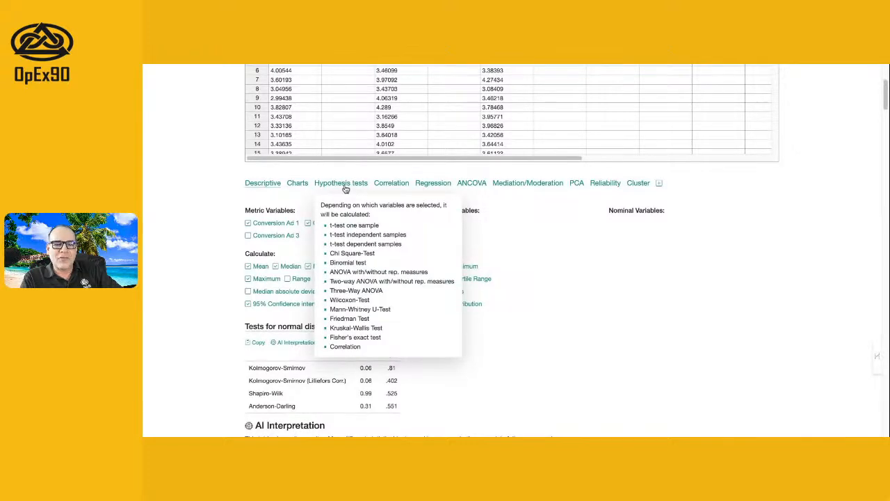
click(345, 185)
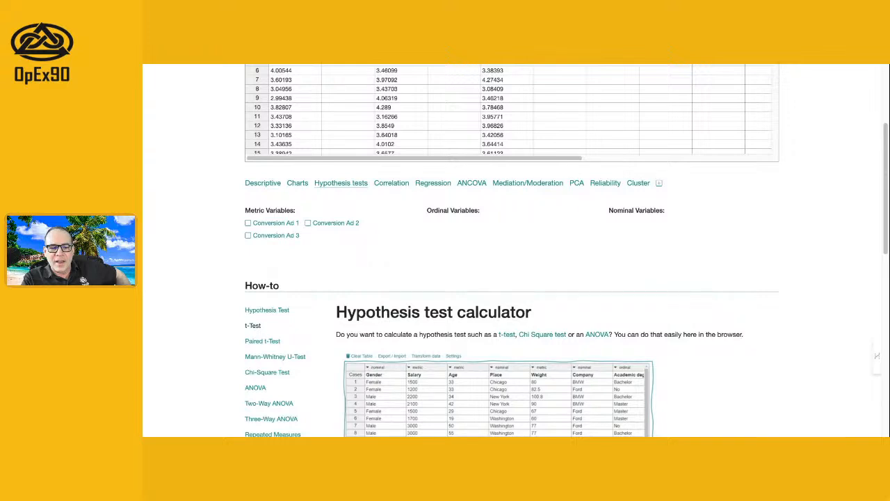
Step: Look through the how-to guides for the t-test, paired t-test and ANOVA calculators
click(252, 326)
scroll(412, 355, down, 3)
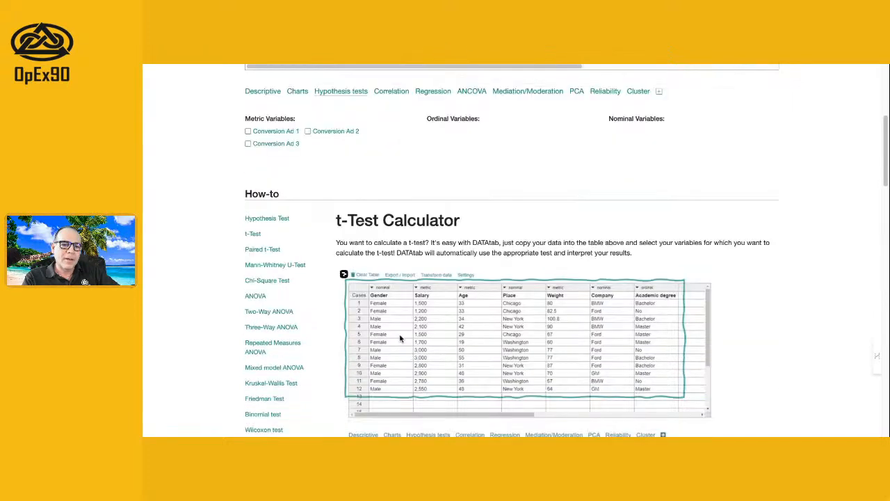
click(268, 250)
scroll(428, 306, down, 1)
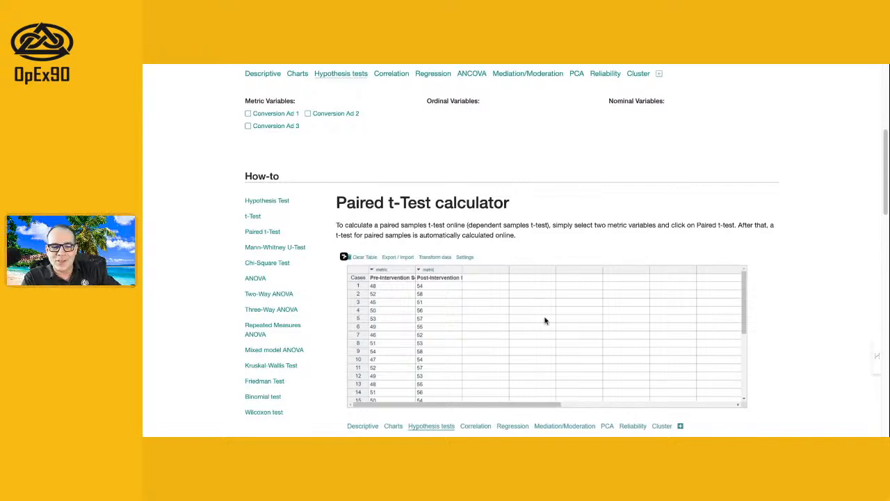
click(252, 280)
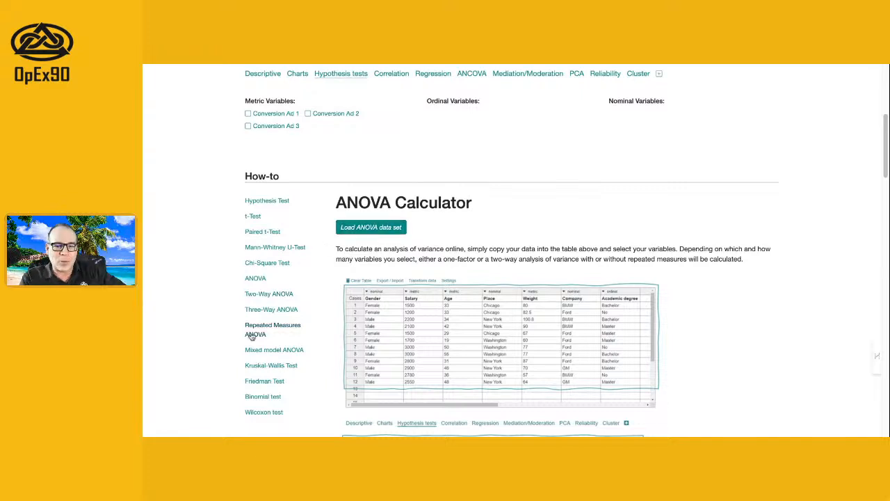
scroll(254, 336, down, 2)
scroll(252, 336, up, 1)
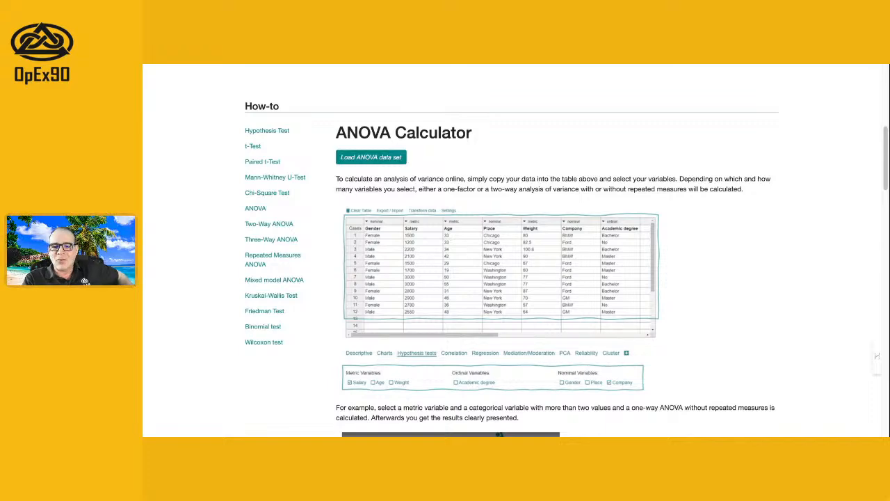
click(372, 157)
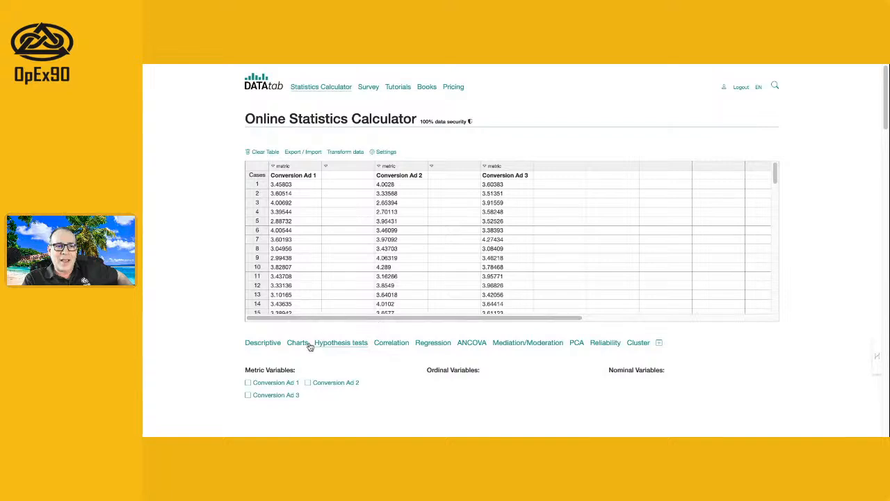
Step: Set up a t-test for independent samples on Conversion Ad 1 and Conversion Ad 2, with the alternative hypothesis Conversion Ad 1 < Conversion Ad 2
click(248, 383)
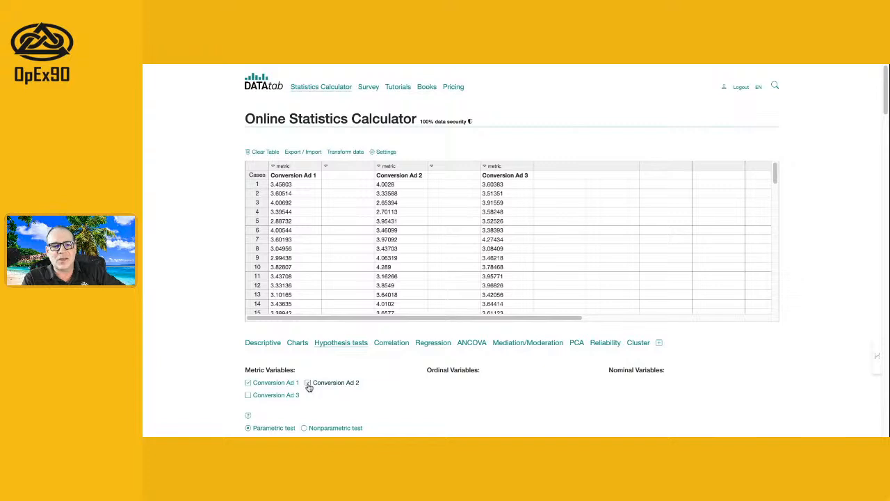
click(308, 383)
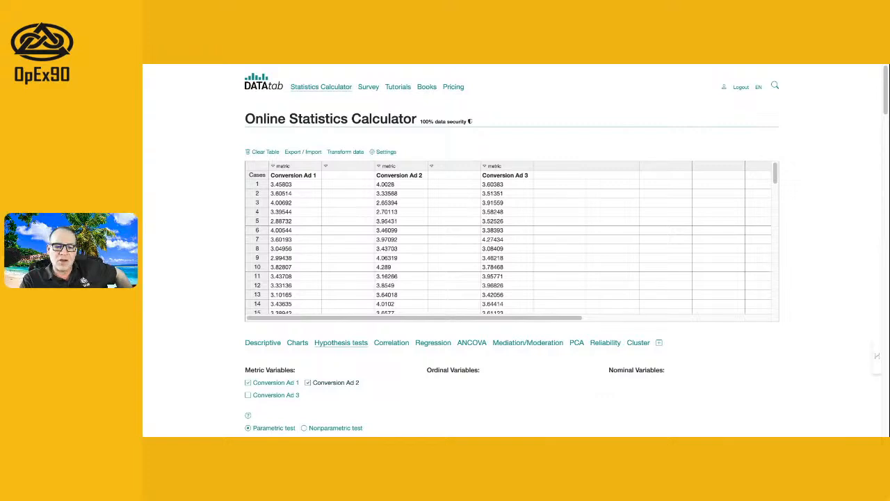
scroll(512, 279, down, 1)
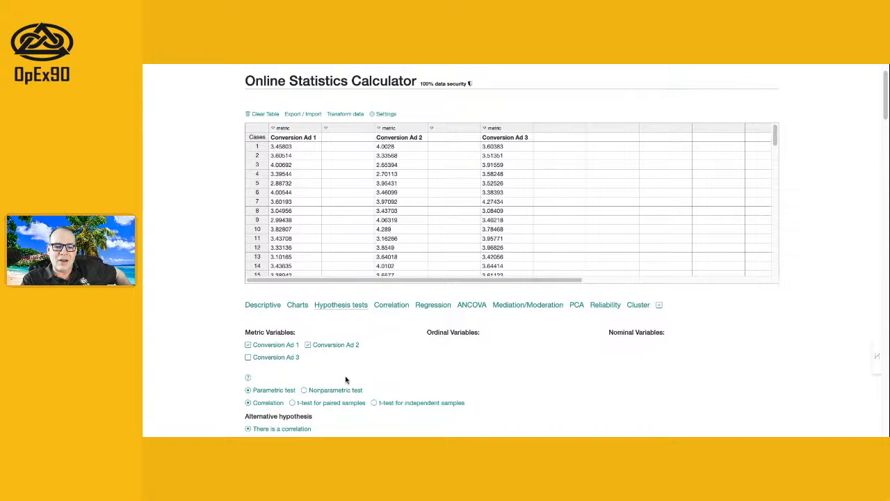
scroll(485, 400, down, 1)
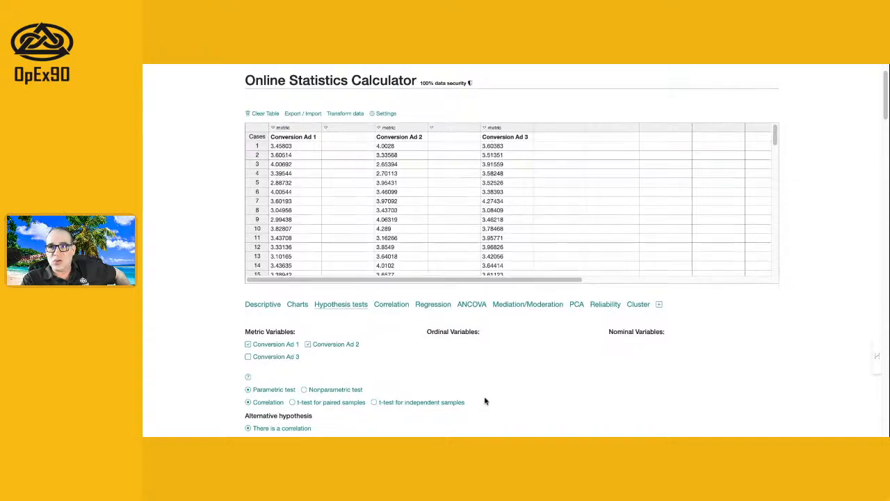
scroll(486, 400, down, 1)
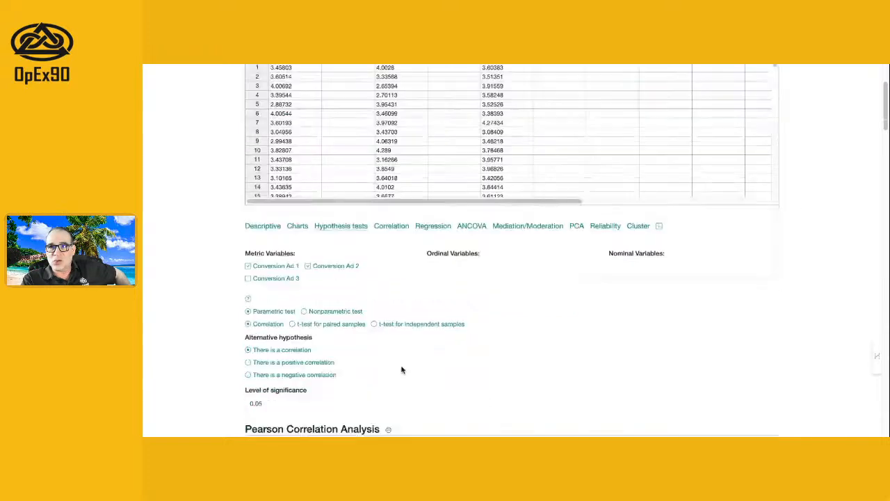
click(373, 326)
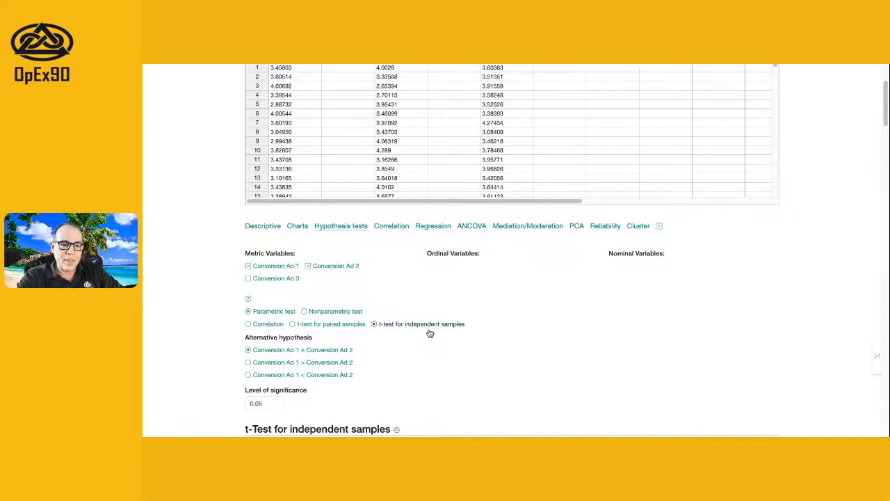
scroll(429, 332, down, 1)
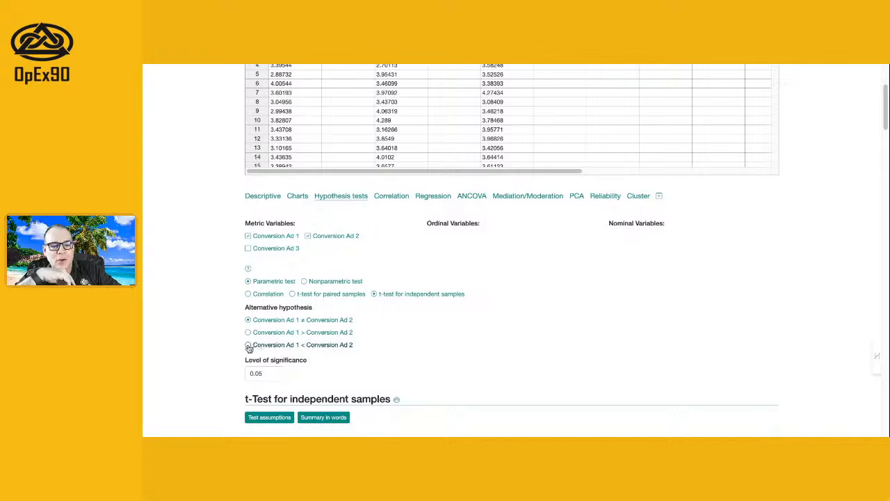
click(249, 346)
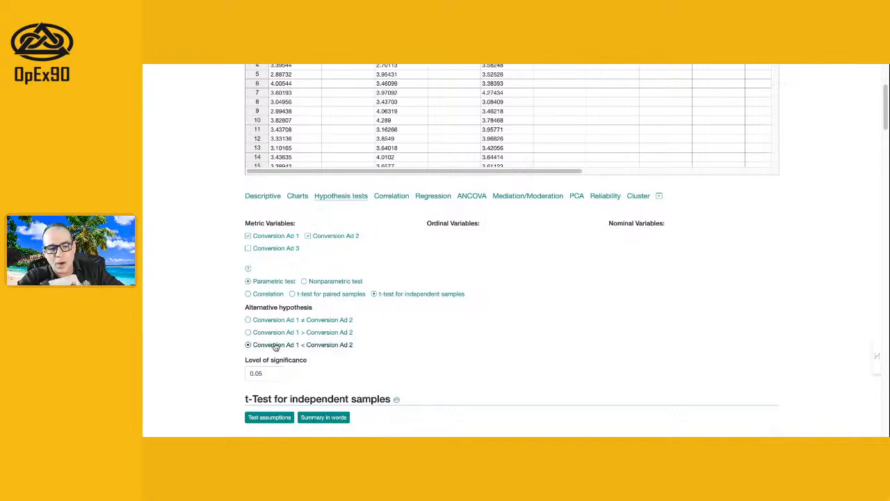
Step: Review the hypotheses and descriptive statistics of the independent samples t-test, and open its test assumptions
scroll(309, 386, down, 1)
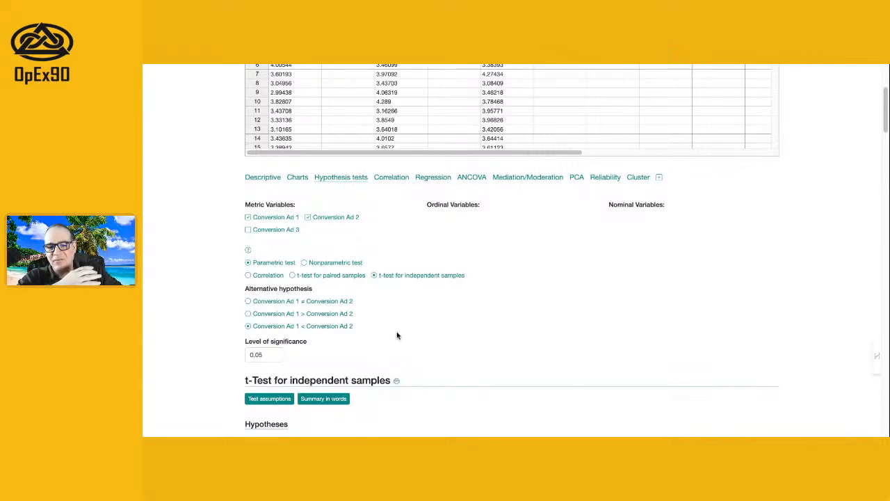
scroll(472, 342, down, 1)
scroll(473, 342, down, 1)
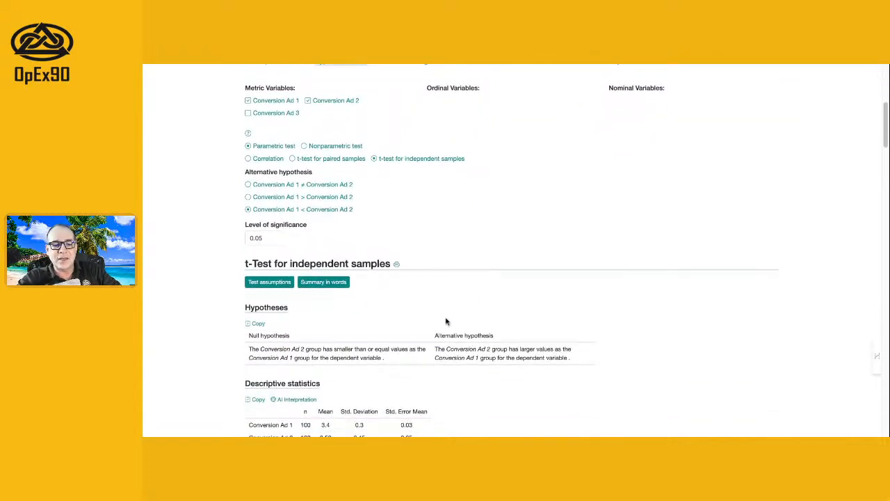
scroll(446, 321, down, 1)
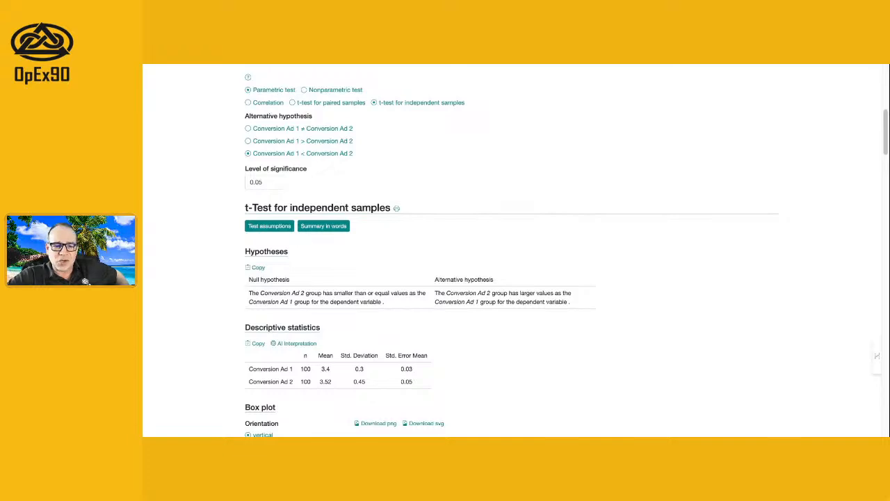
click(268, 226)
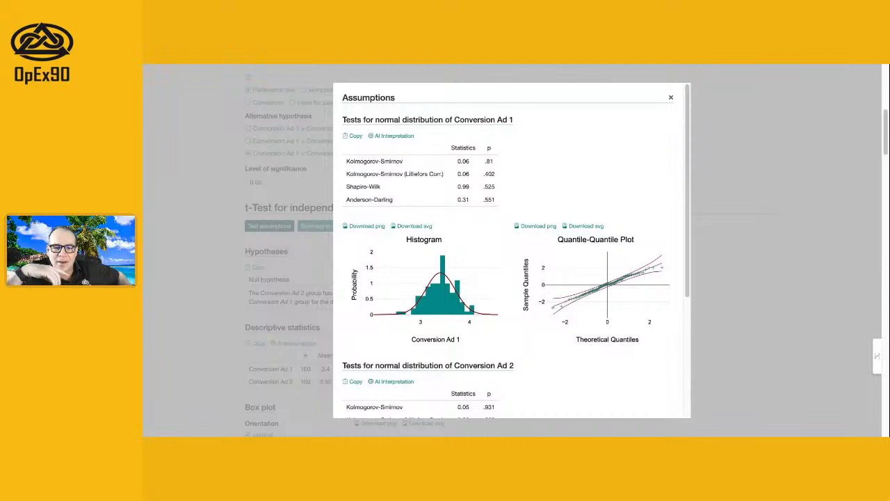
Step: Examine the normality tests, histograms and quantile-quantile plots of Conversion Ad 1 and Ad 2, and close the assumptions
scroll(531, 173, down, 3)
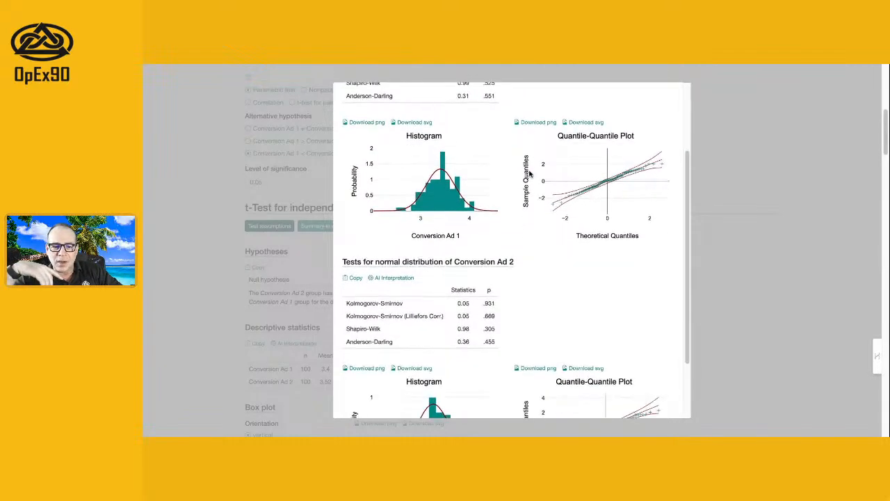
scroll(530, 173, down, 2)
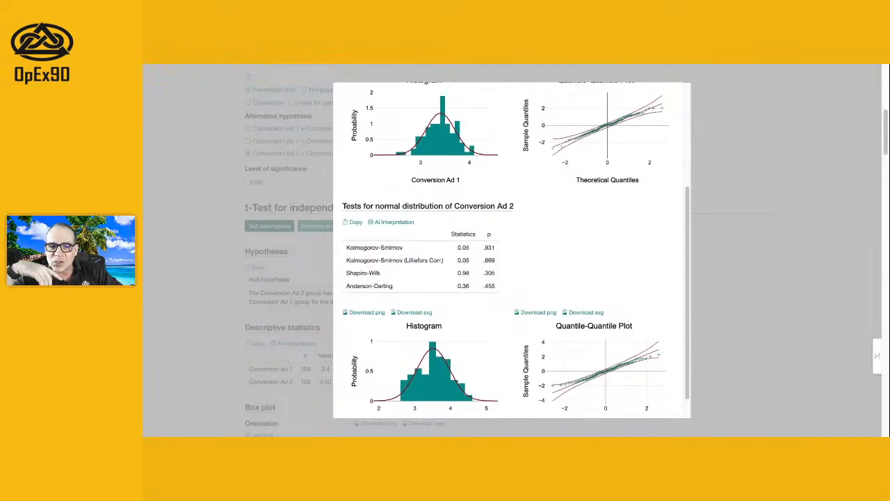
scroll(526, 193, up, 5)
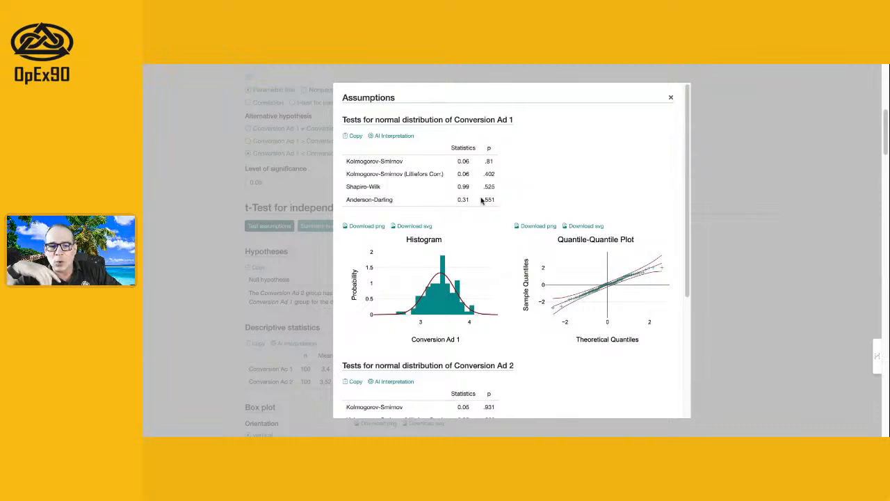
mouse_move(438, 285)
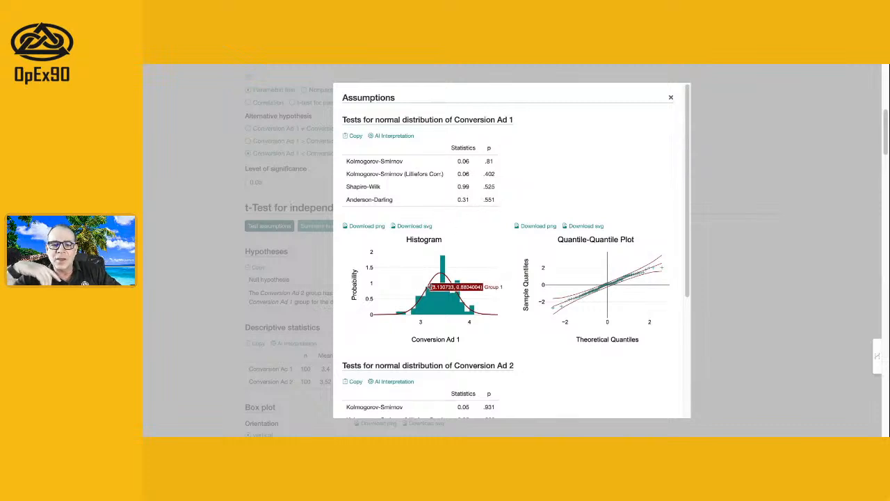
scroll(437, 285, down, 3)
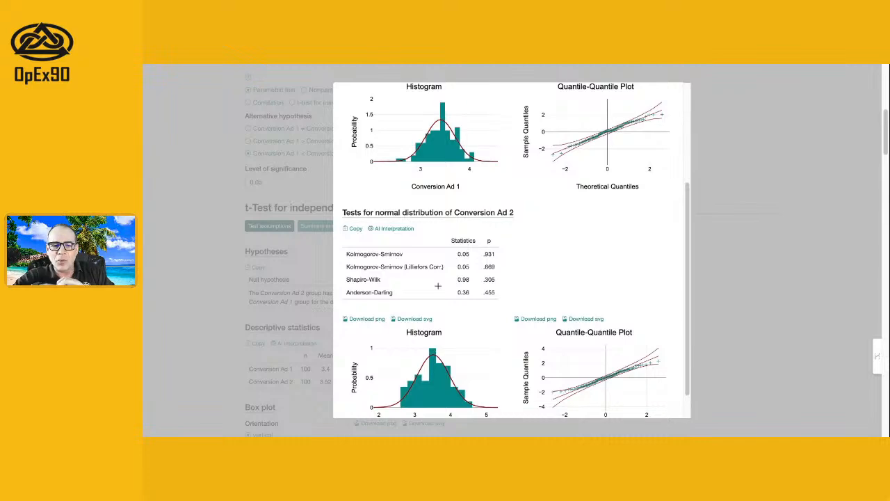
scroll(512, 249, down, 1)
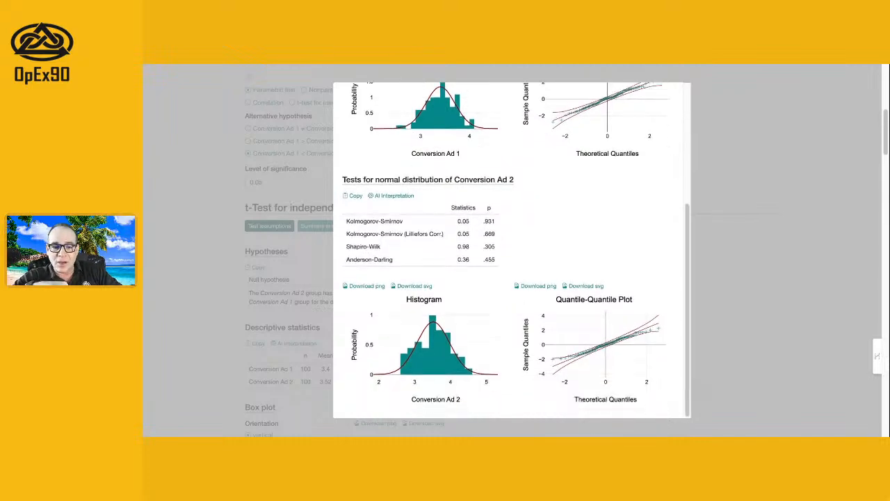
scroll(512, 250, up, 6)
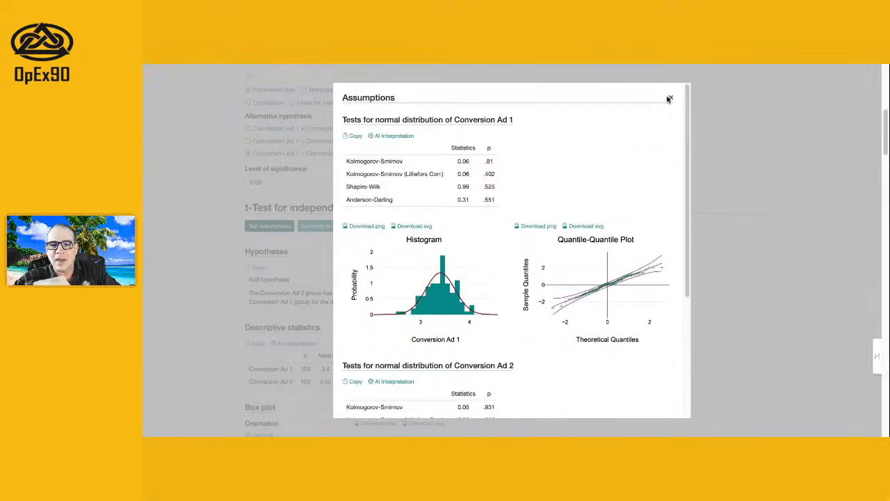
click(670, 98)
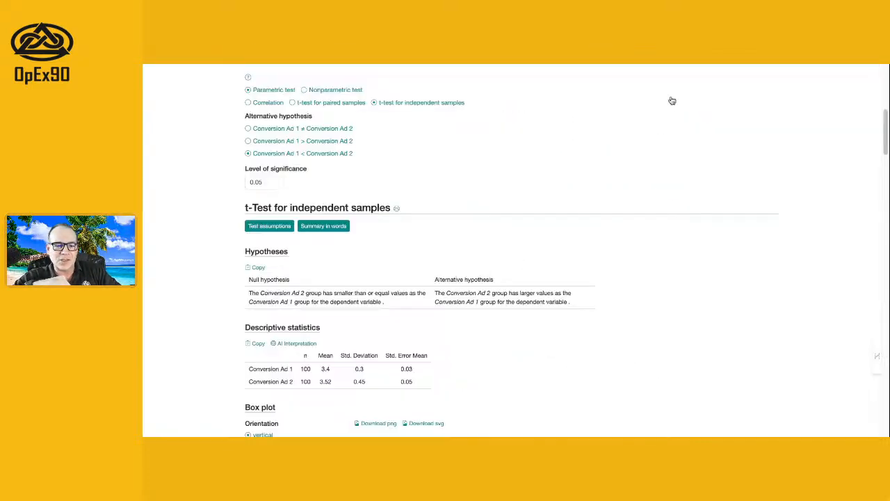
Step: Read the t-test's summary in words, highlighting the sentence that gives the decision on the null hypothesis, and close the summary
click(325, 227)
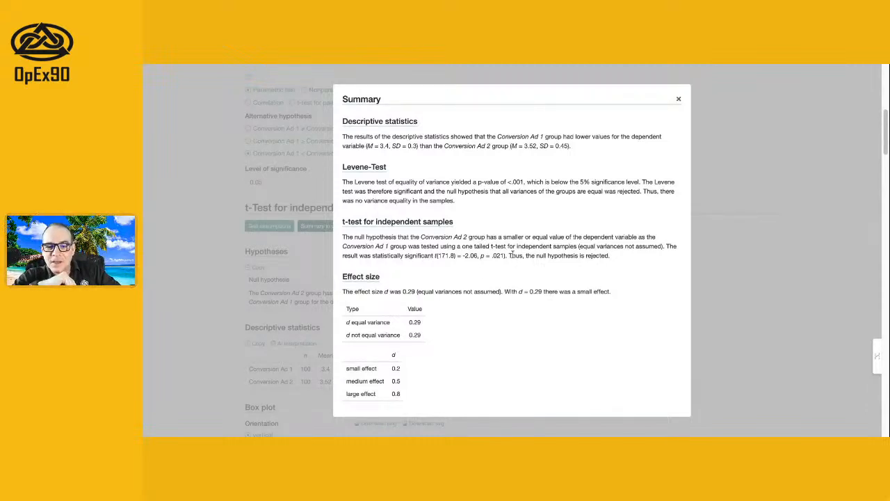
drag(510, 255, 614, 261)
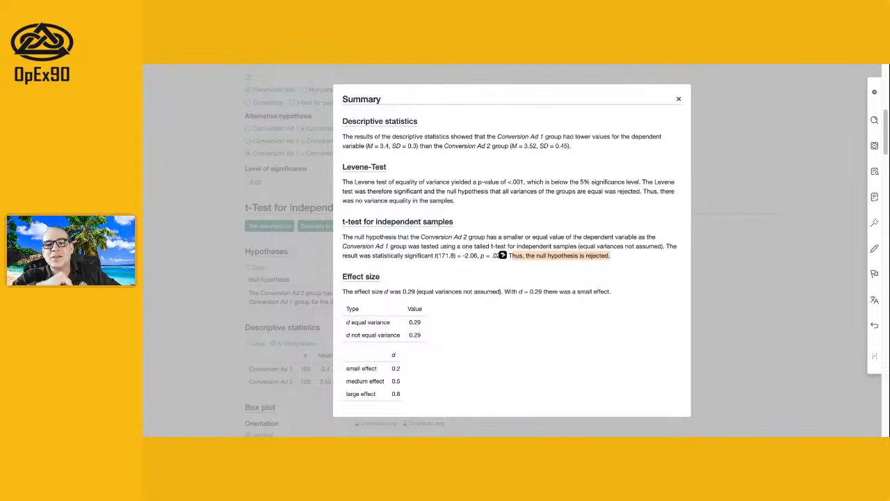
click(679, 99)
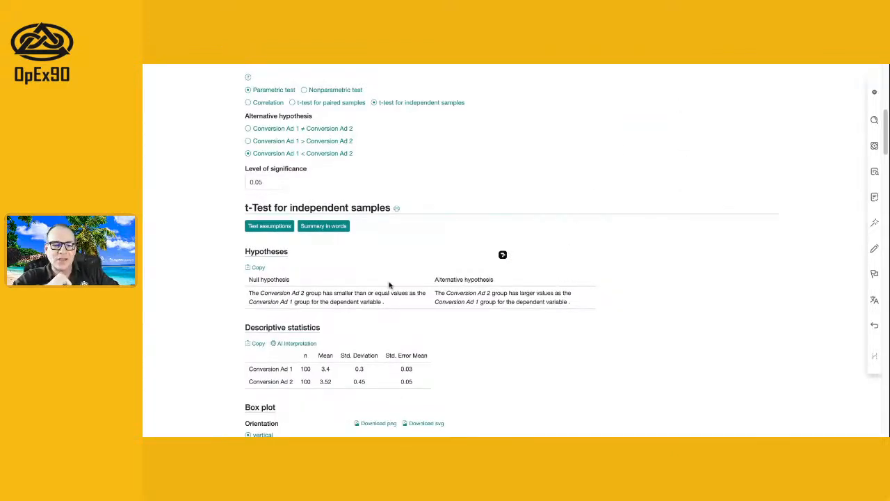
Step: Try the horizontal orientation on the box plot of Conversion Ad 1 and Ad 2, and return it to vertical
scroll(285, 293, down, 3)
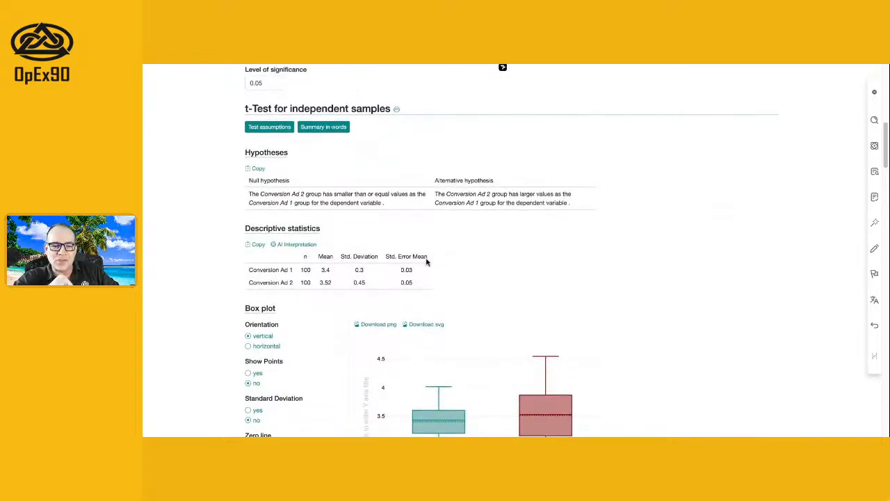
scroll(503, 293, down, 3)
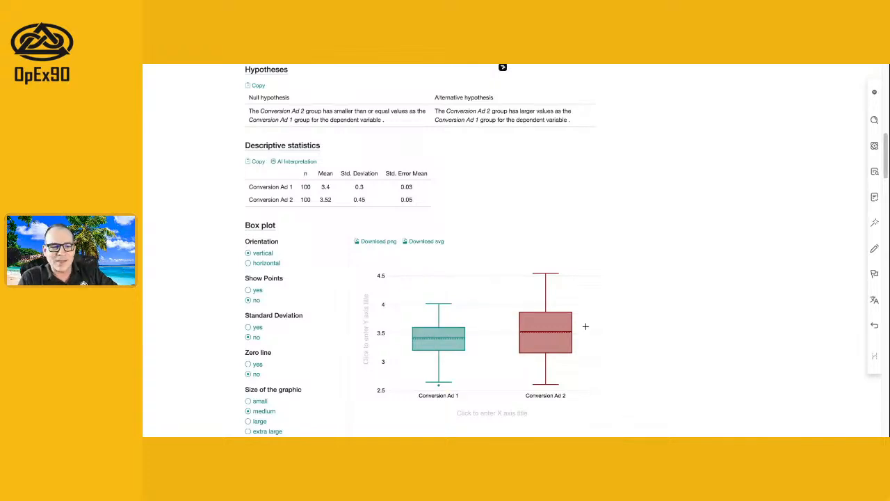
click(249, 263)
click(248, 254)
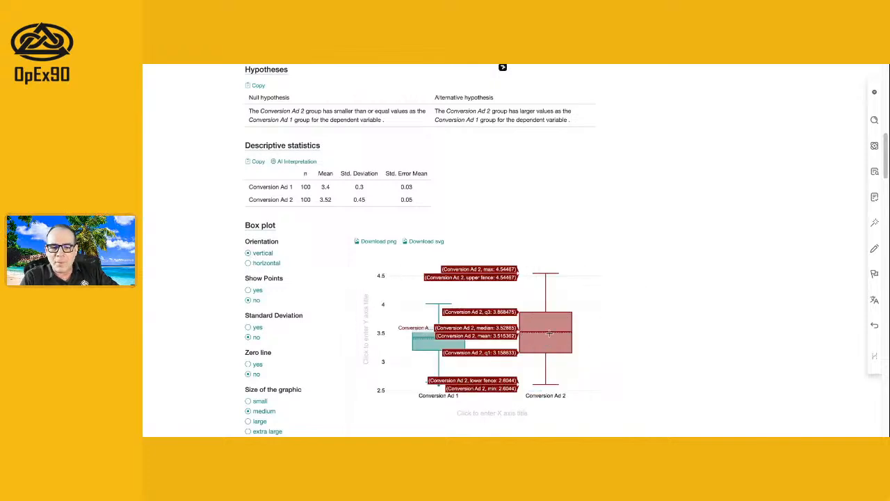
Step: Get the AI interpretation of the Levene test of variance equality and read through it
scroll(585, 323, down, 3)
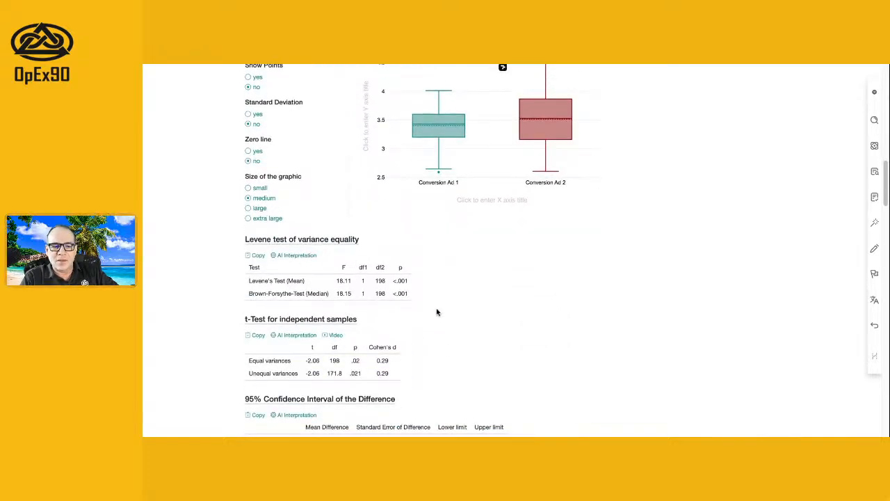
scroll(438, 310, down, 1)
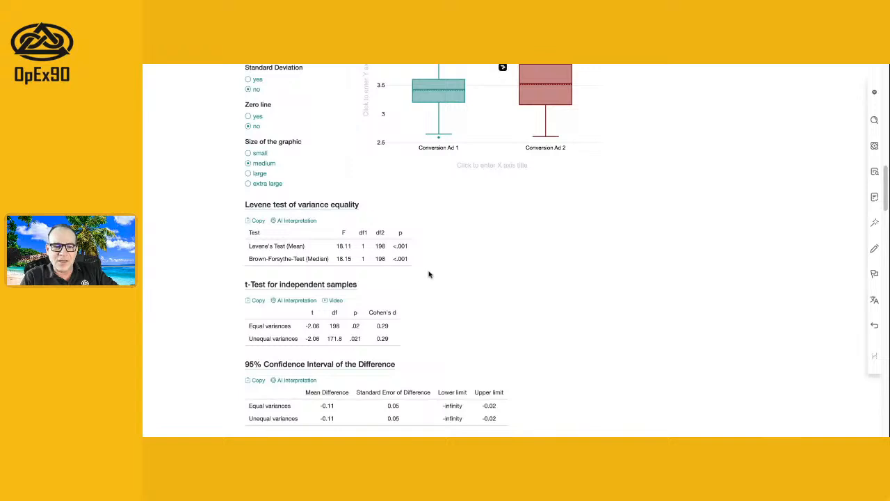
scroll(435, 293, down, 1)
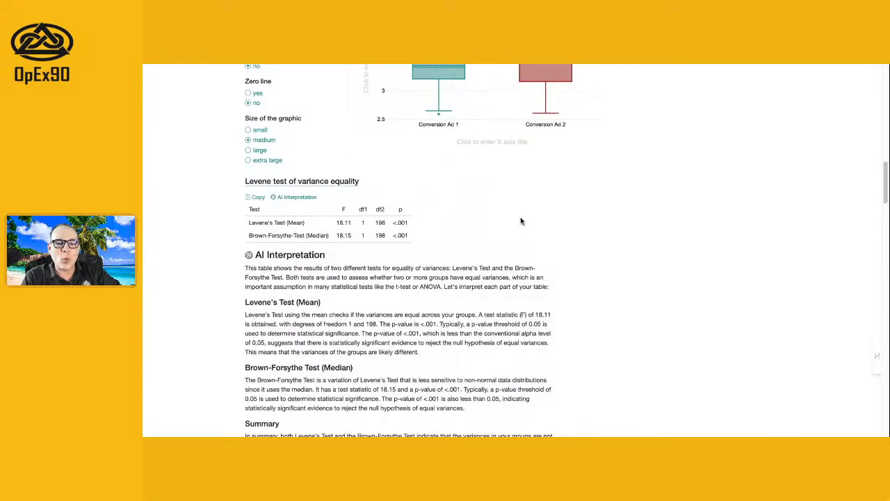
scroll(484, 285, down, 1)
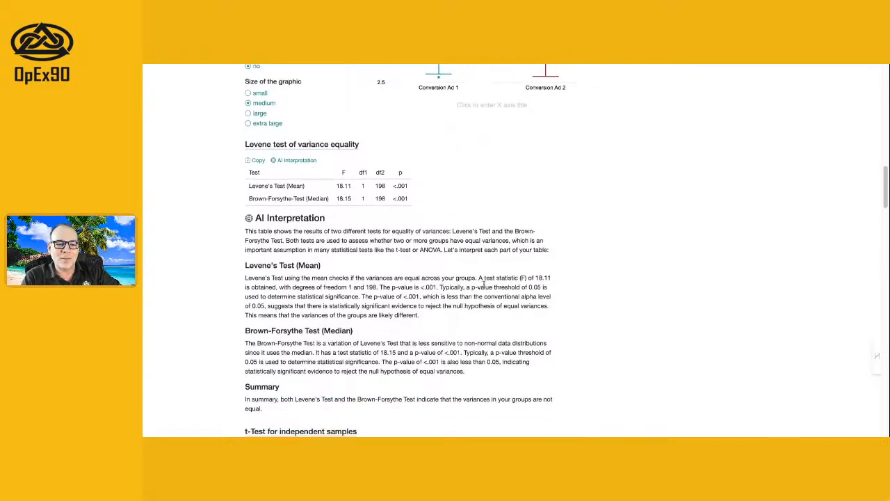
scroll(449, 307, down, 3)
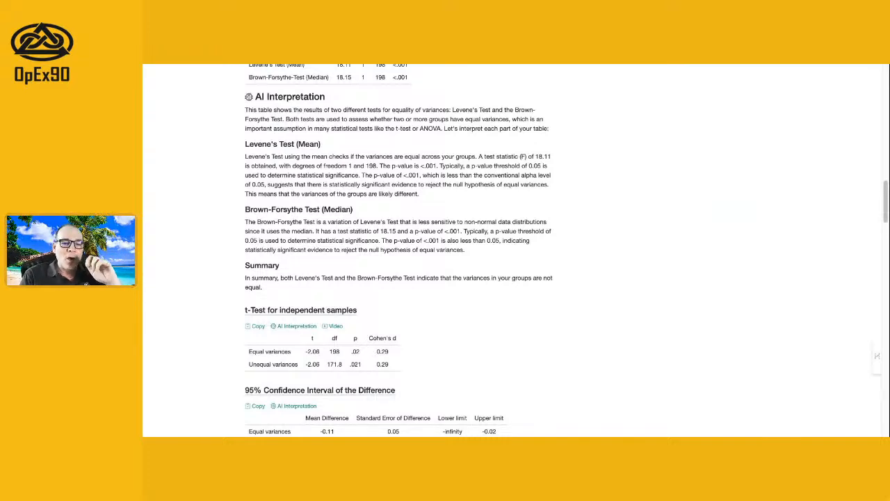
Step: Get the AI interpretation of the independent samples t-test table and read it through to the 95% confidence interval
scroll(320, 268, down, 1)
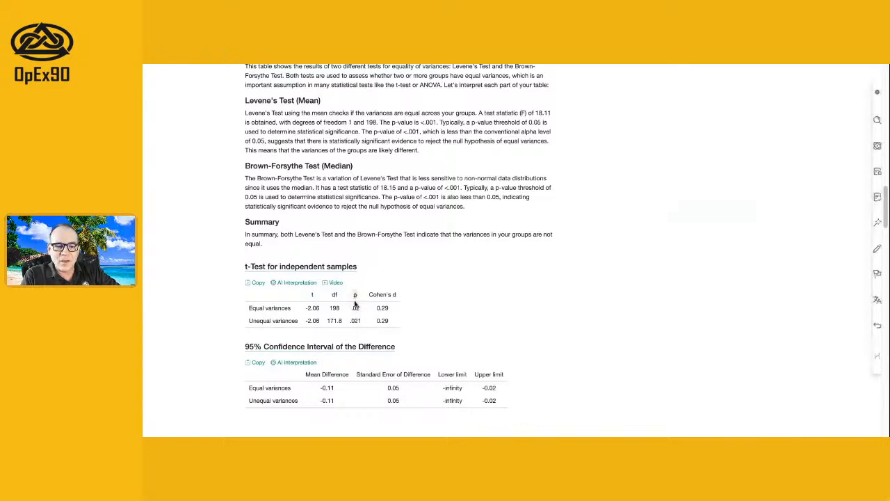
click(298, 286)
scroll(549, 313, down, 3)
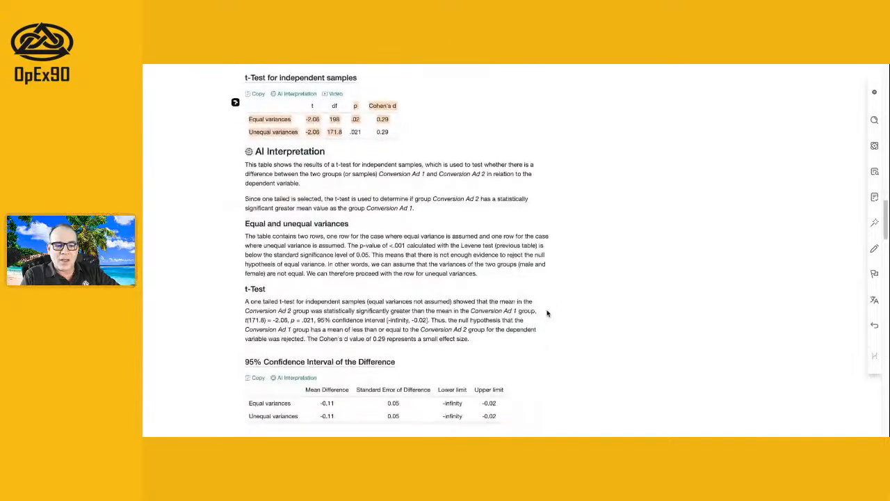
scroll(464, 322, up, 1)
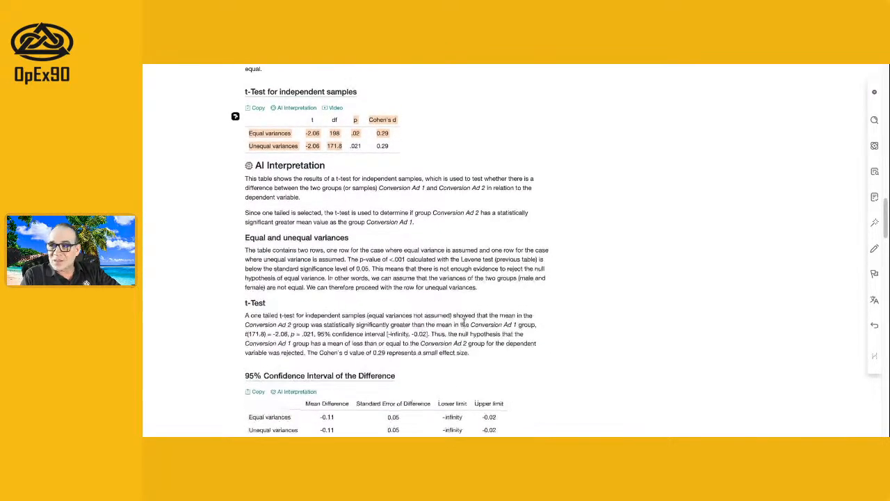
scroll(437, 317, up, 1)
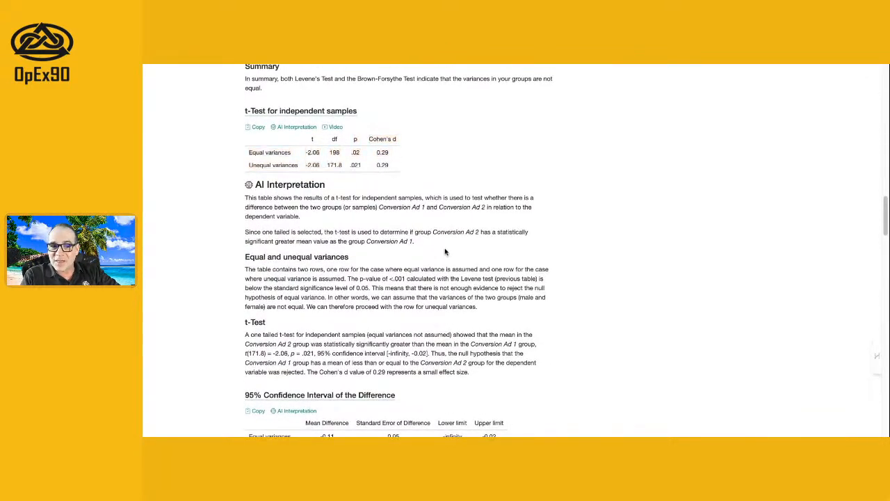
scroll(438, 249, up, 1)
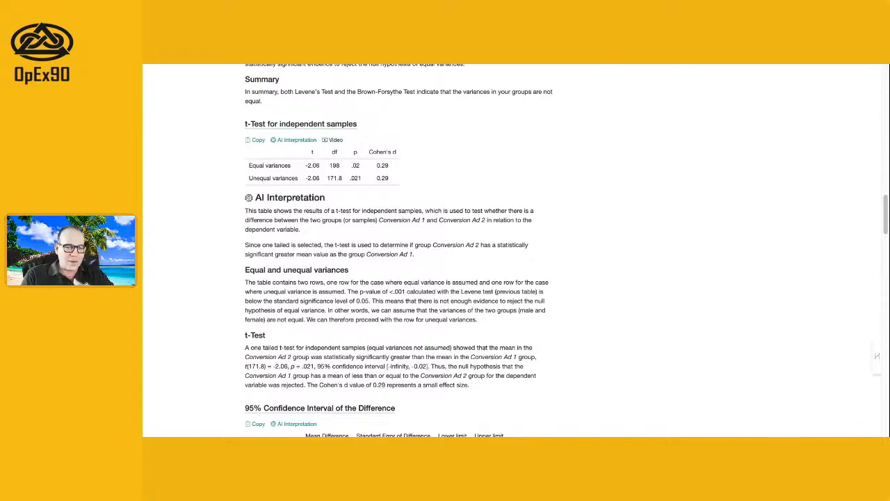
scroll(400, 252, down, 1)
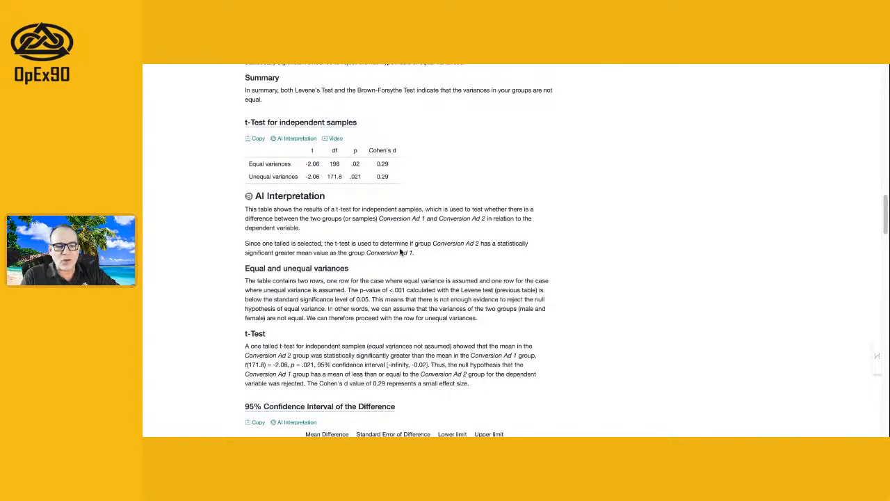
scroll(401, 252, down, 2)
scroll(400, 251, down, 3)
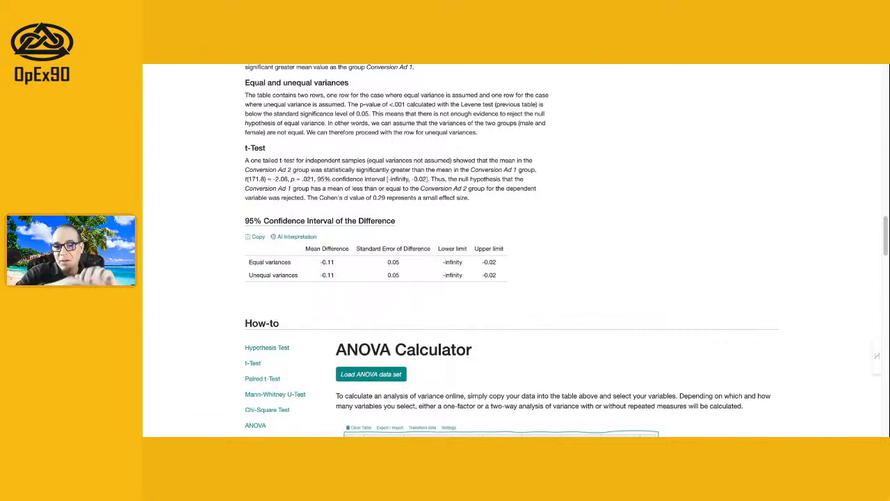
Step: Switch from the hypothesis tests to the correlation analysis, browse the conversion data rows and check which correlation methods are offered
scroll(512, 250, up, 20)
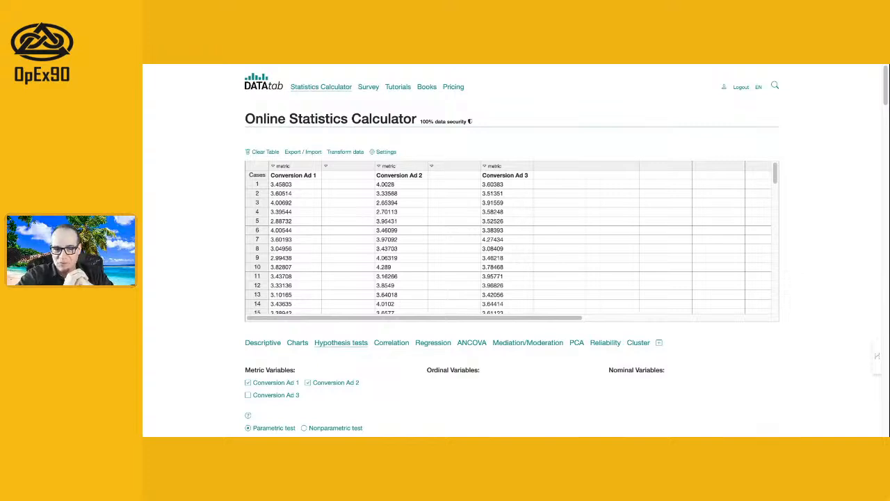
click(391, 342)
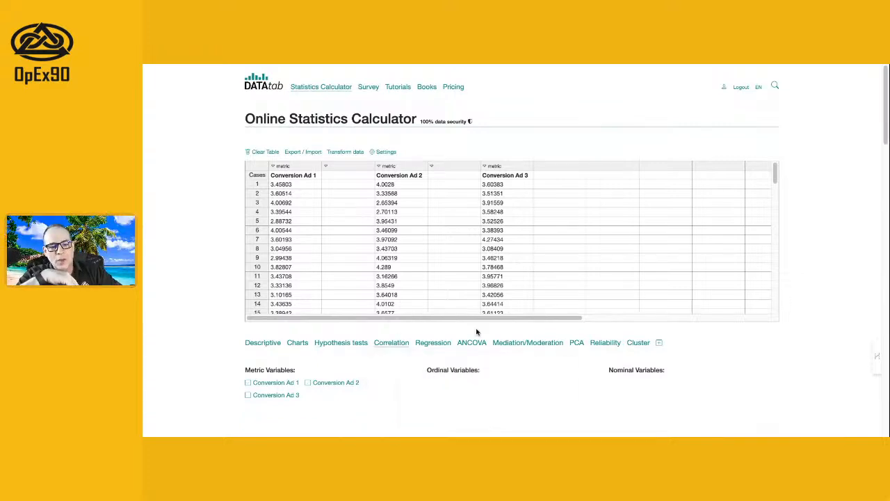
scroll(603, 312, down, 2)
scroll(408, 277, down, 5)
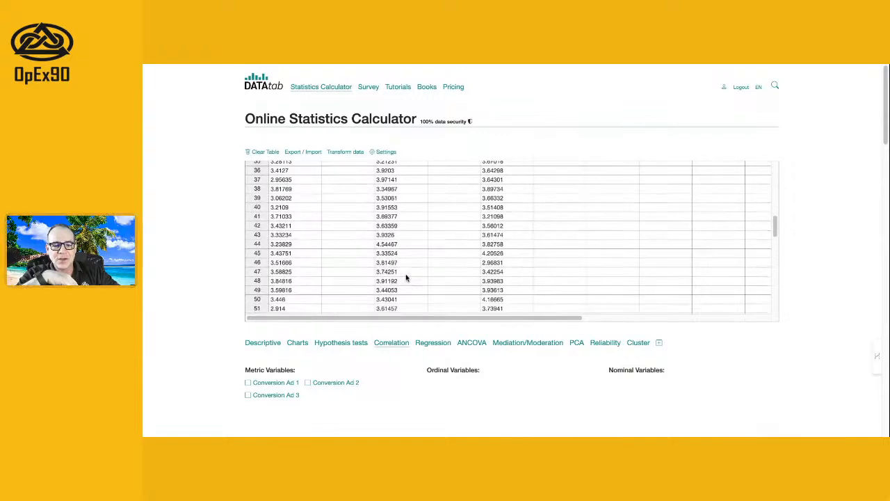
mouse_move(390, 342)
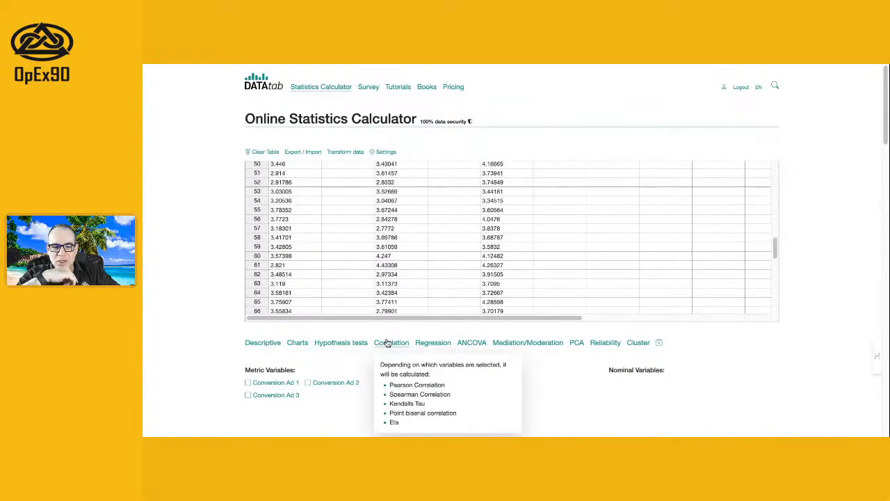
Step: Look through the regression, mediation/moderation and PCA calculators and the variable choices they offer
mouse_move(439, 342)
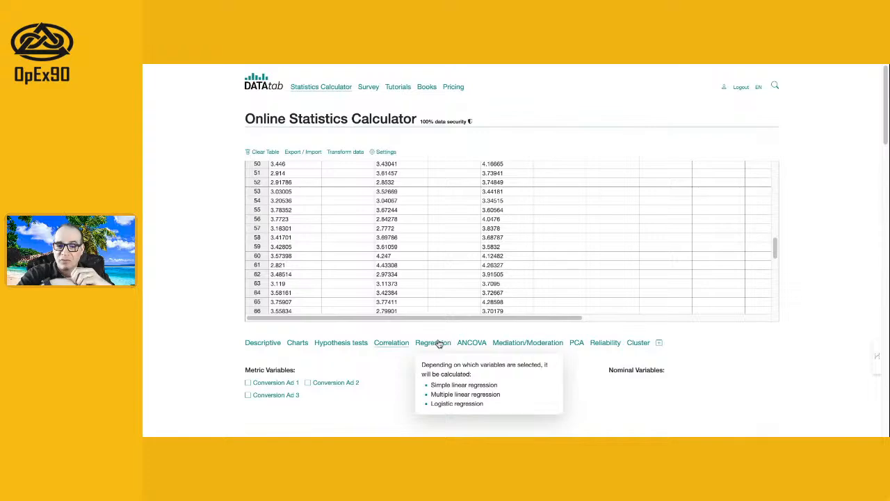
click(432, 342)
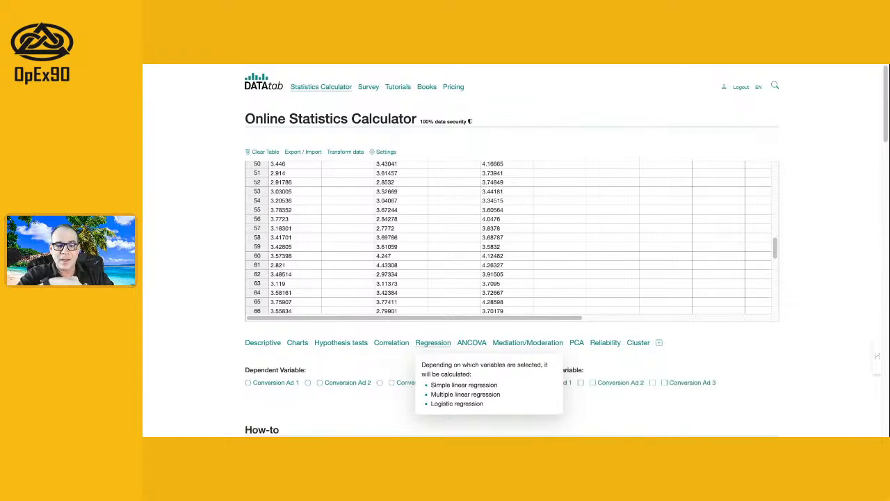
scroll(766, 350, down, 3)
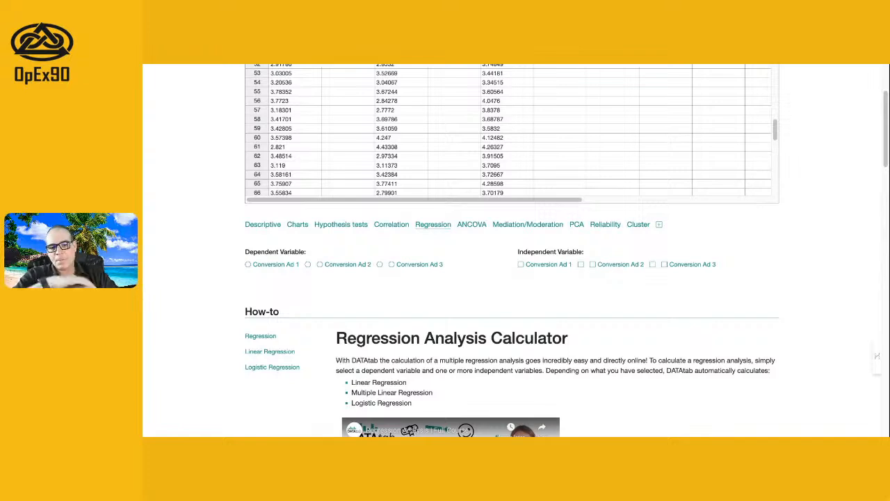
click(504, 225)
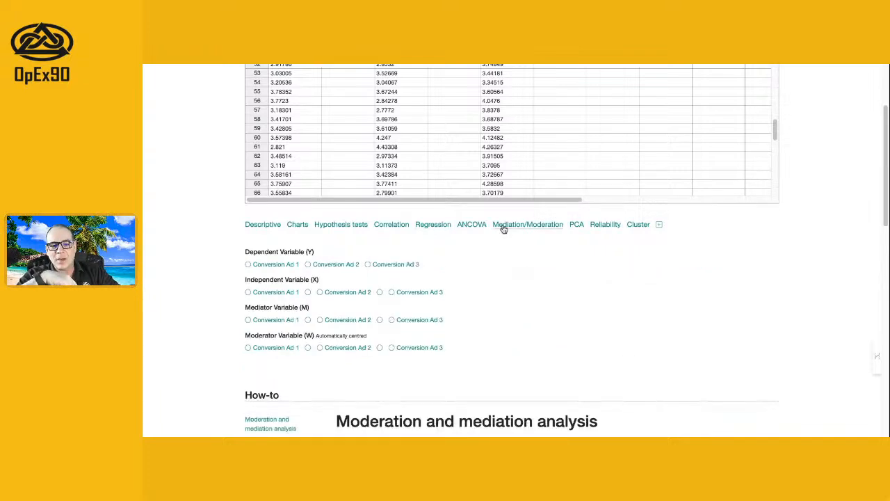
click(576, 227)
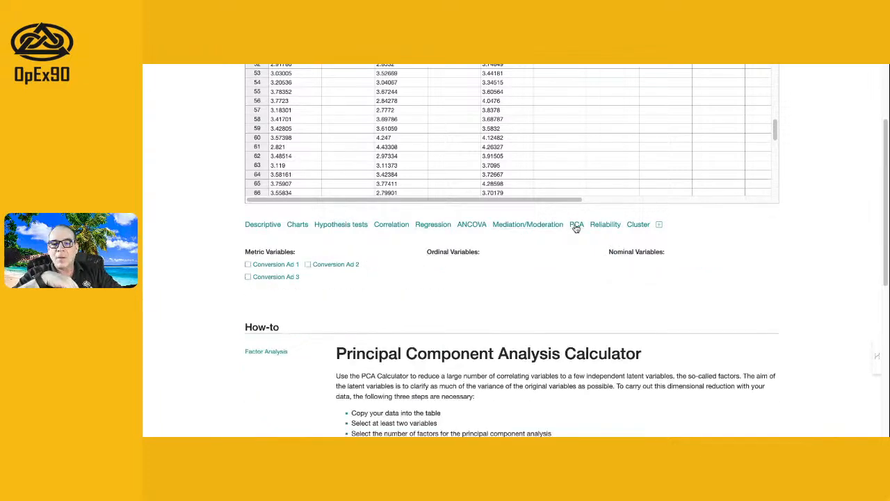